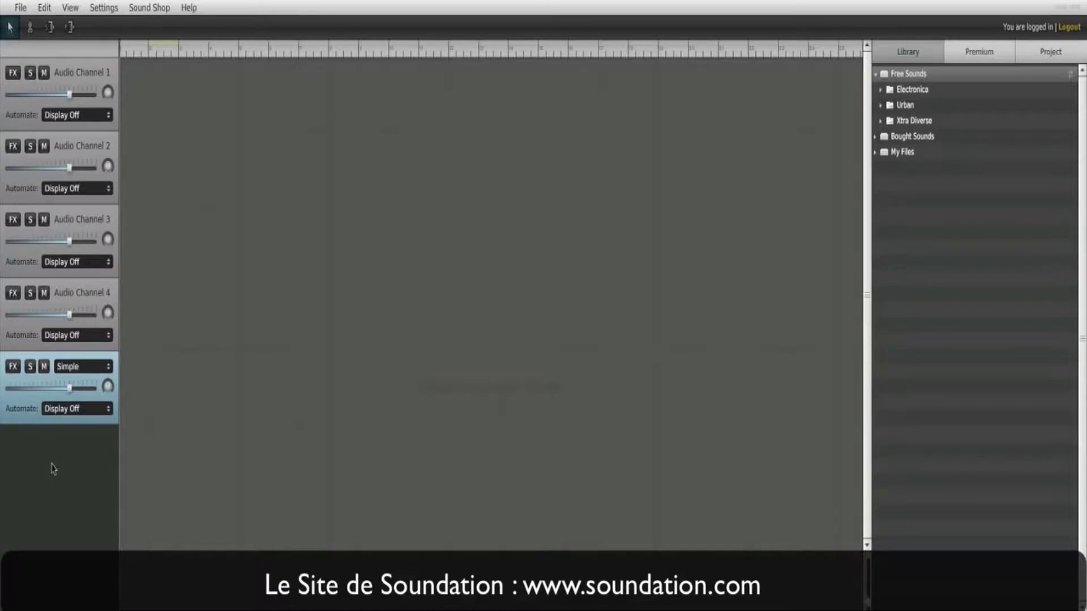
Select Audio Channels 1 through 4 one after another to point out the available audio tracks
left_click(80, 72)
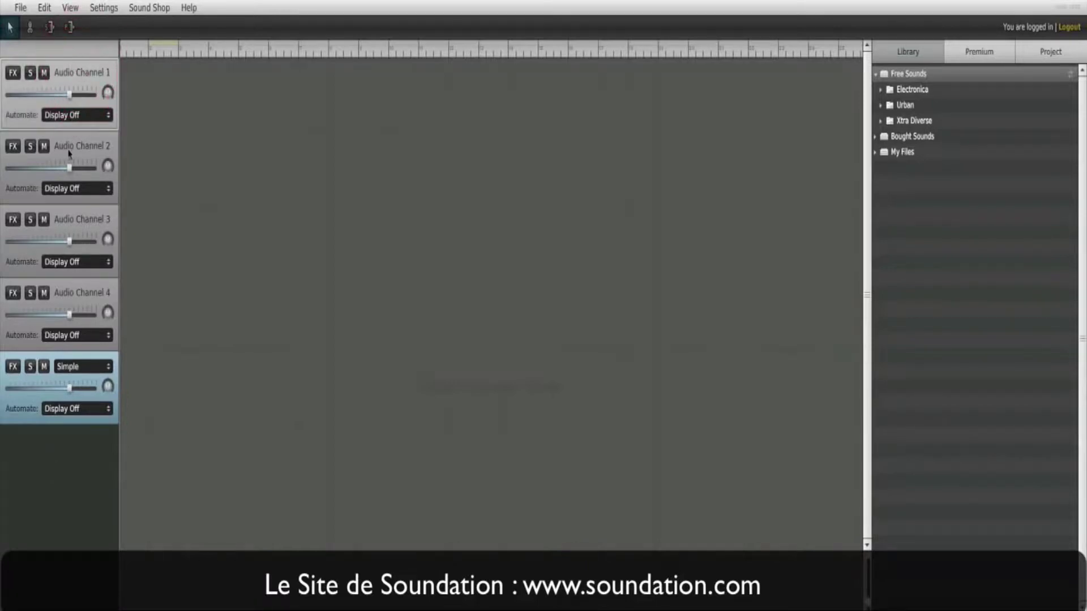
left_click(68, 159)
left_click(68, 221)
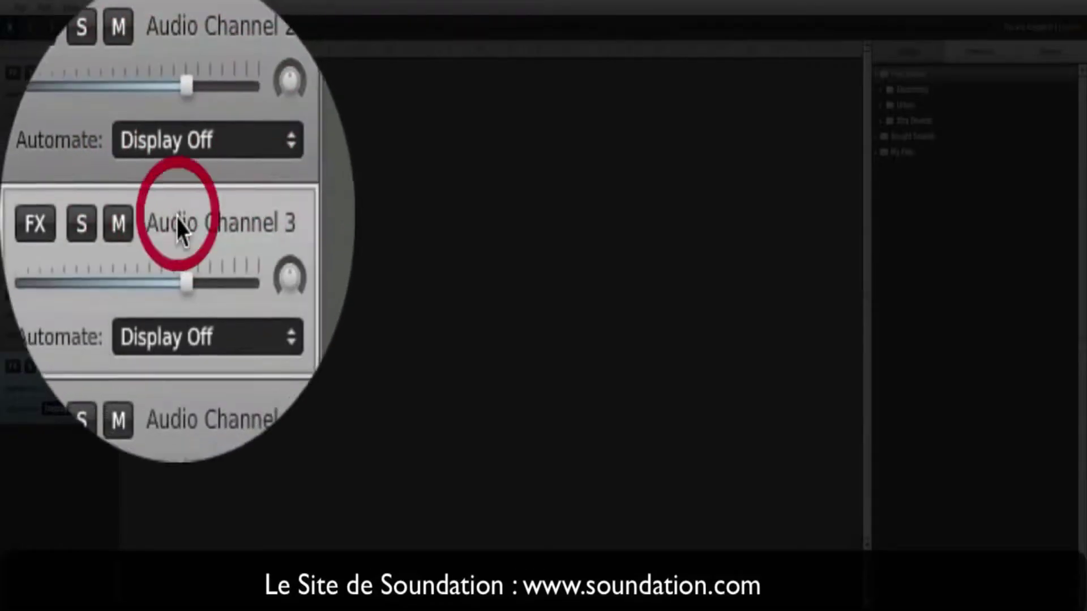
left_click(146, 297)
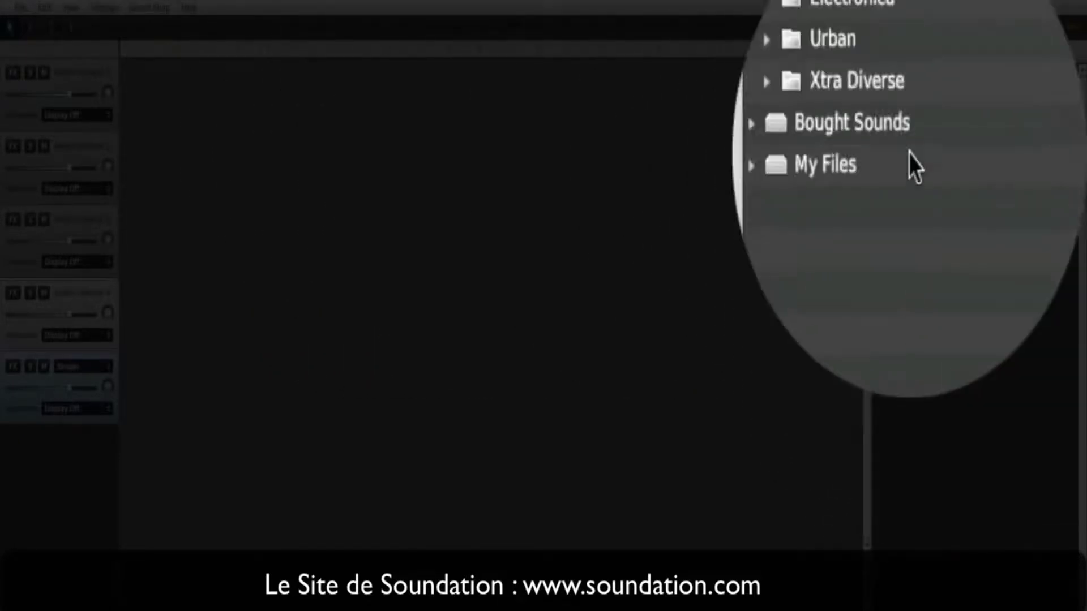
Look through the premium sounds, the project's sounds and the library's Bought Sounds collection, leaving that collection collapsed
left_click(912, 165)
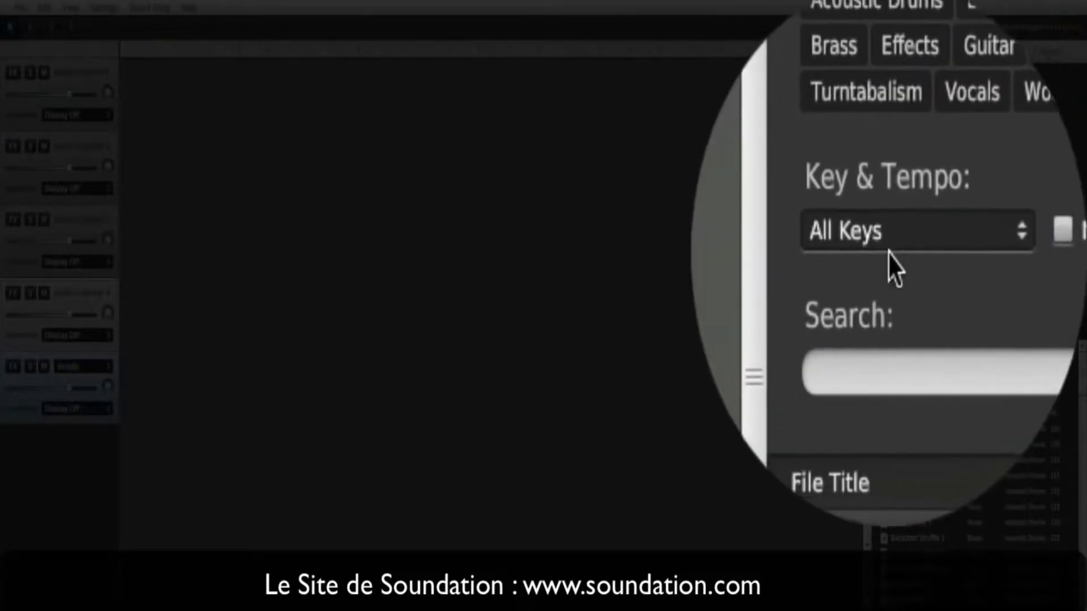
left_click(997, 132)
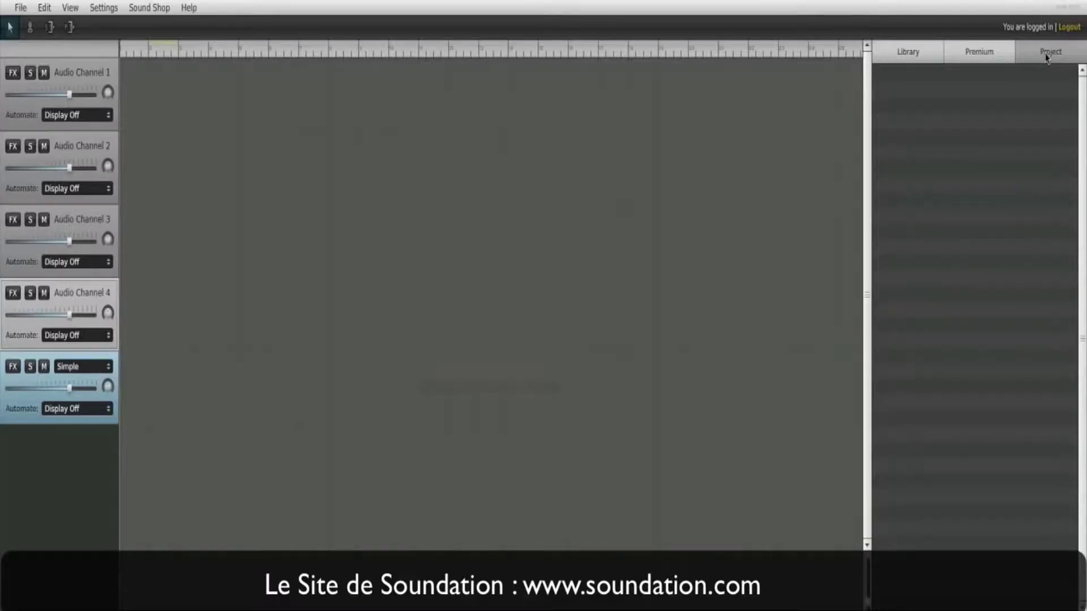
left_click(894, 57)
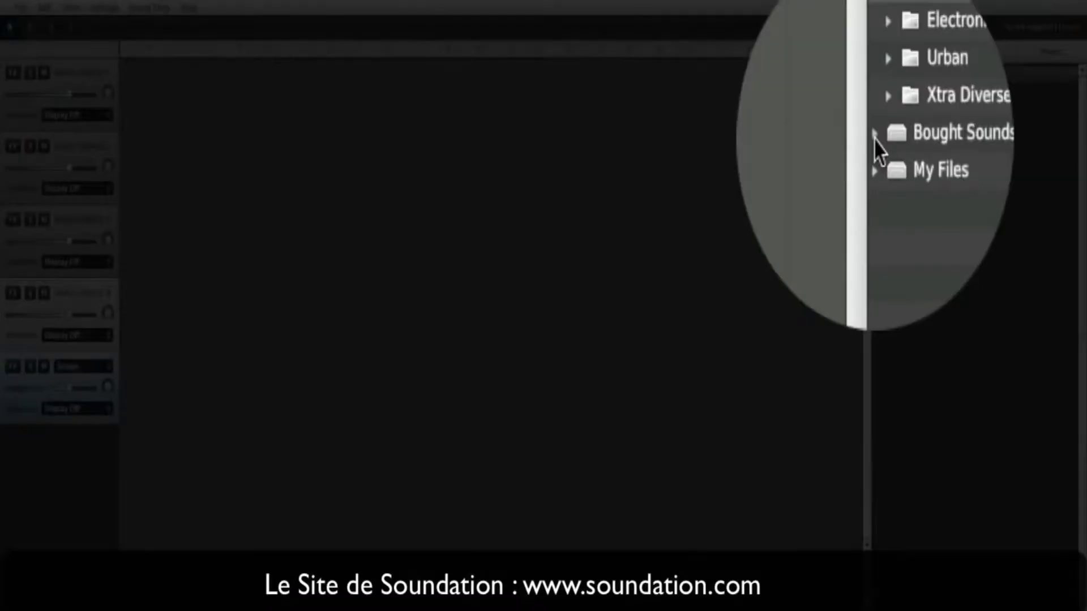
left_click(875, 141)
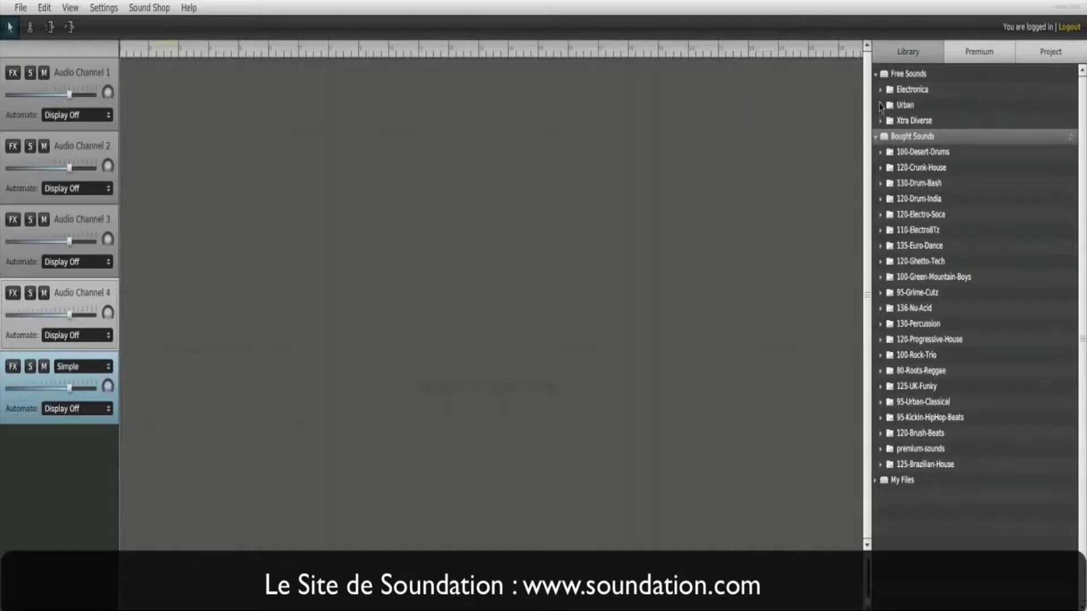
left_click(876, 136)
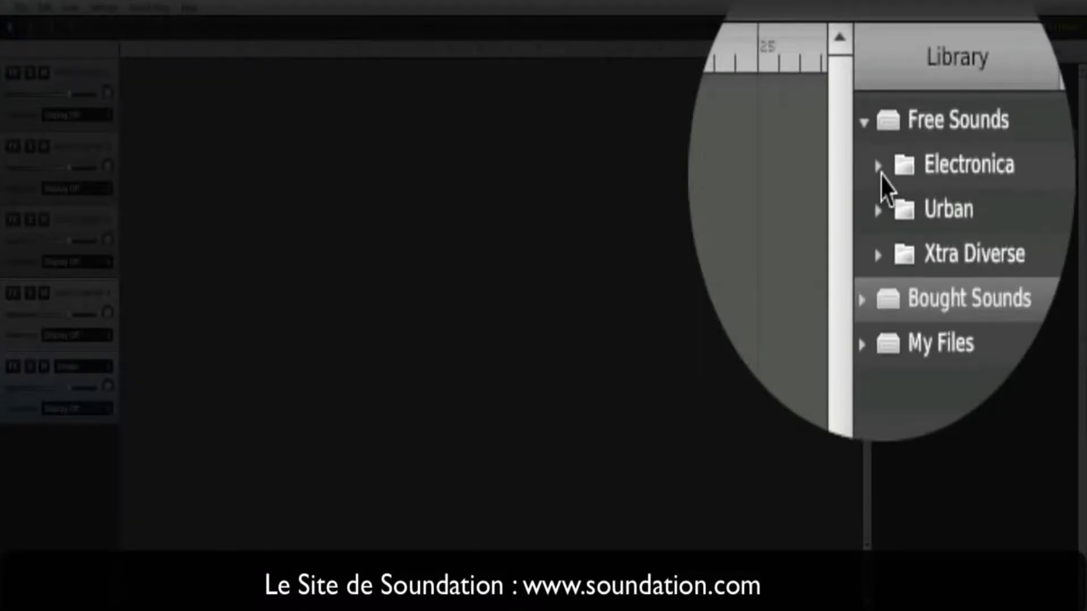
Expand the Electronica folder of the free sounds and open its 125 subfolder
left_click(881, 177)
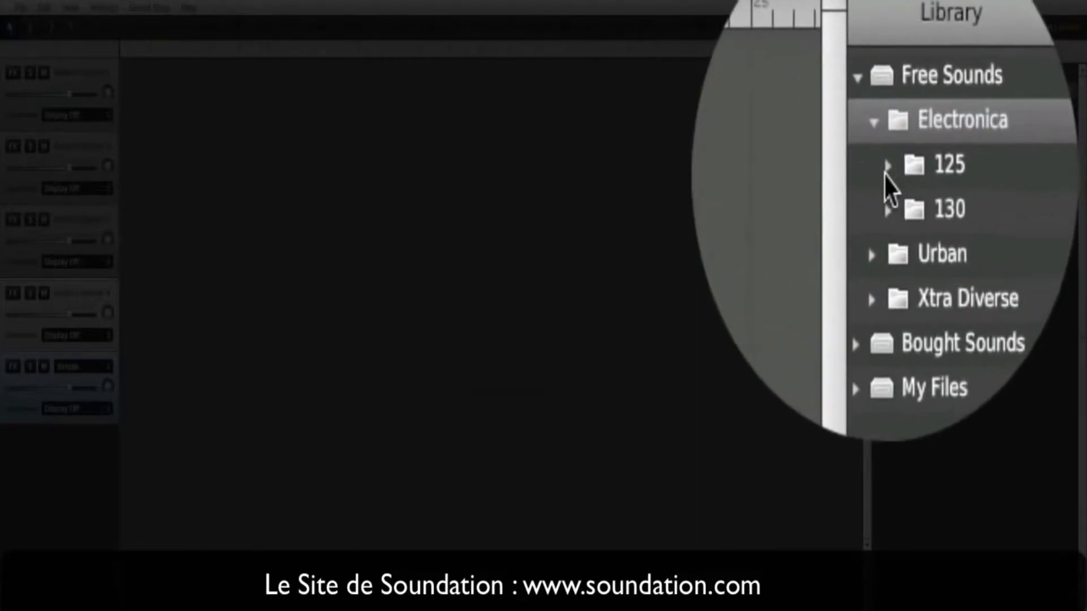
left_click(889, 173)
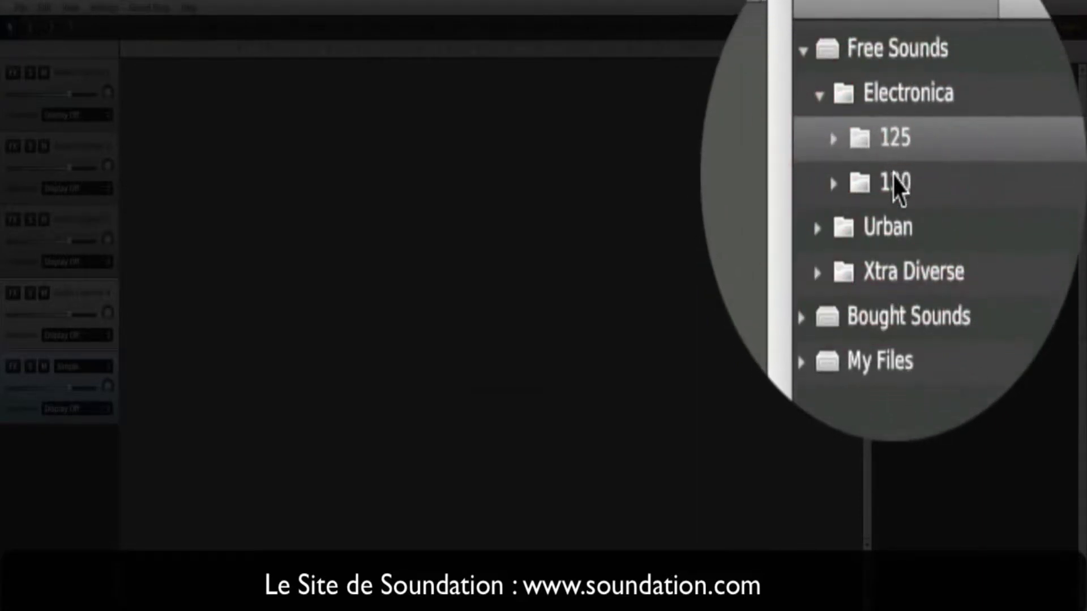
left_click(894, 176)
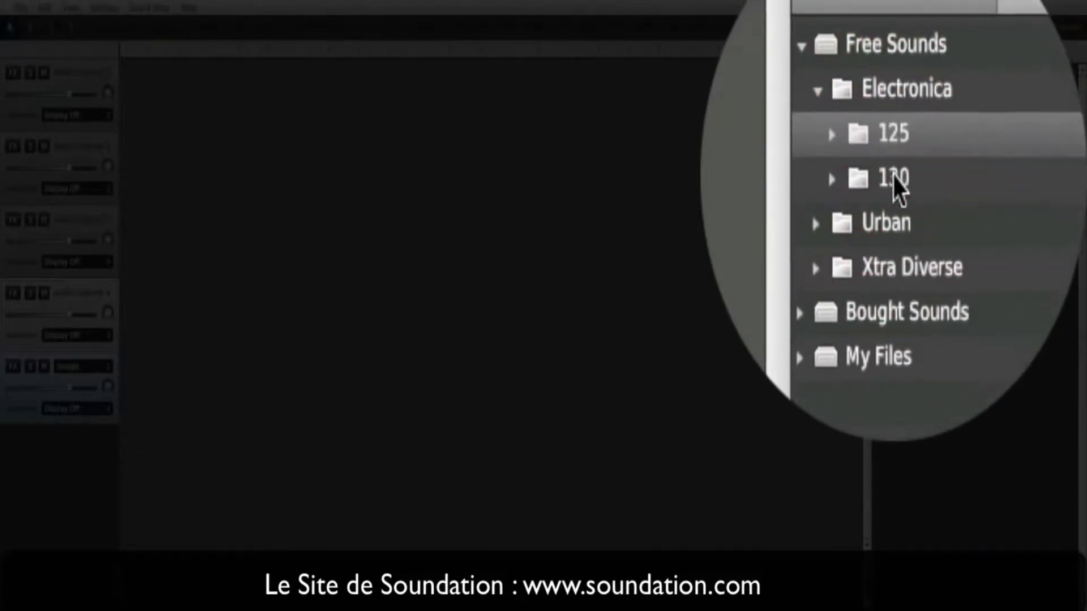
left_click(885, 180)
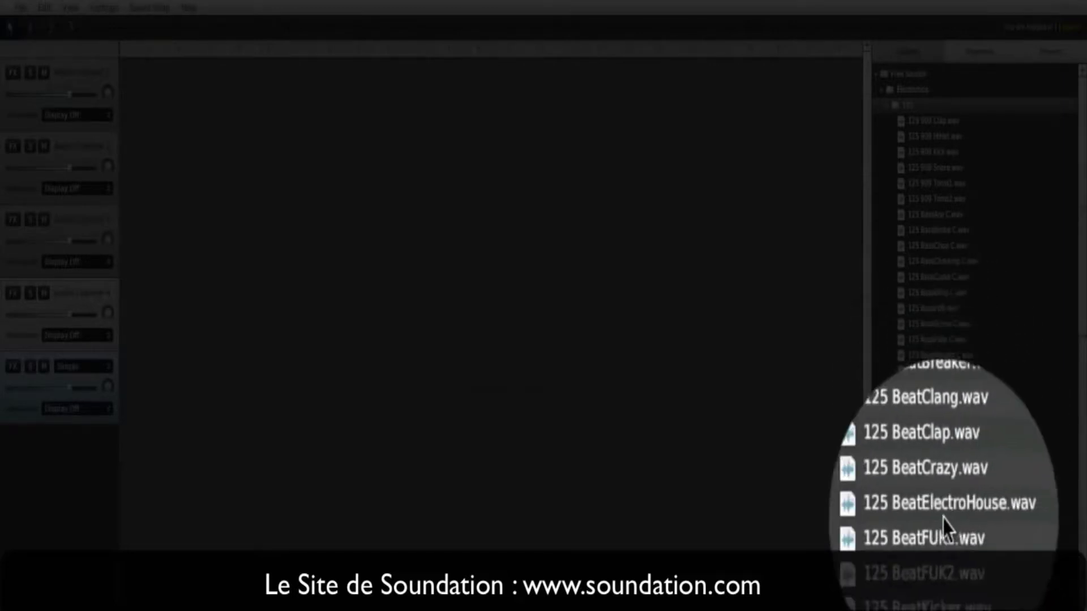
Preview the 125 BeatFUK1.wav and 125 BeatFUK2.wav loops, and place 125 BeatFUK1.wav at the start of Audio Channel 1
left_click(937, 527)
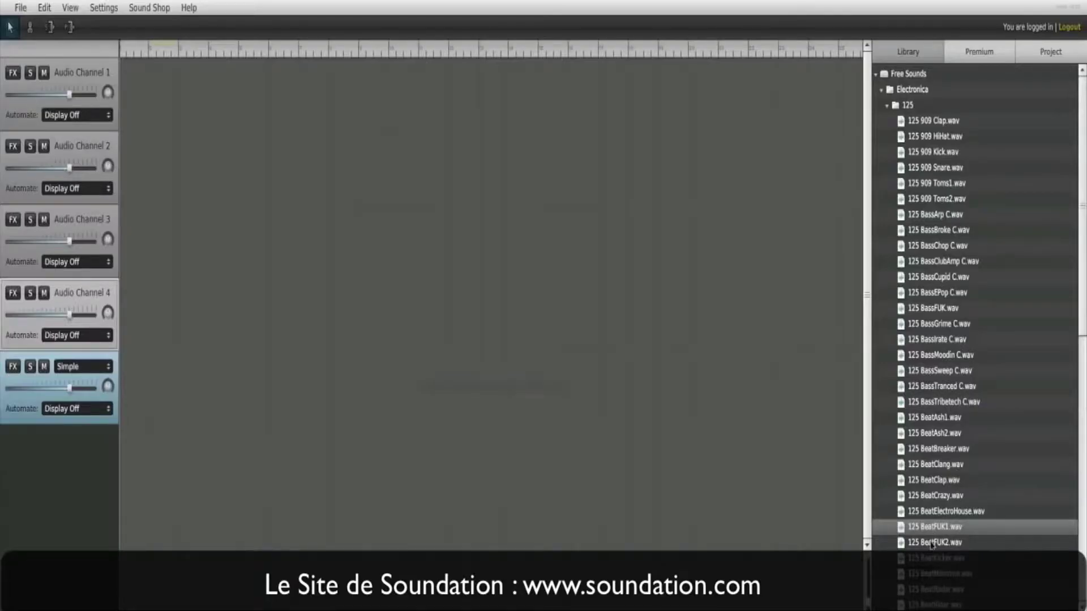
left_click(931, 543)
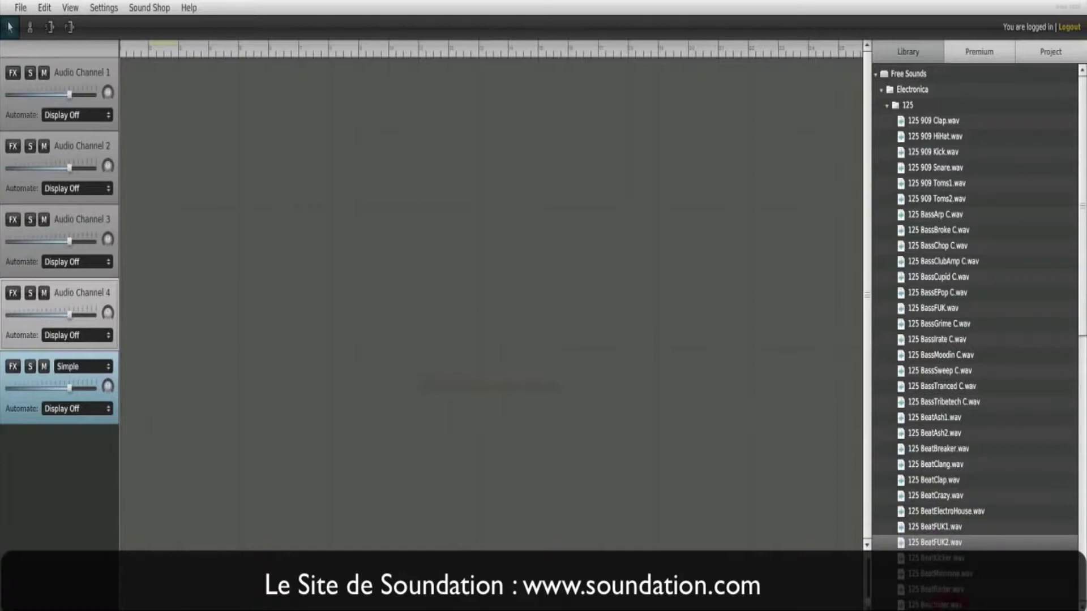
left_click(934, 528)
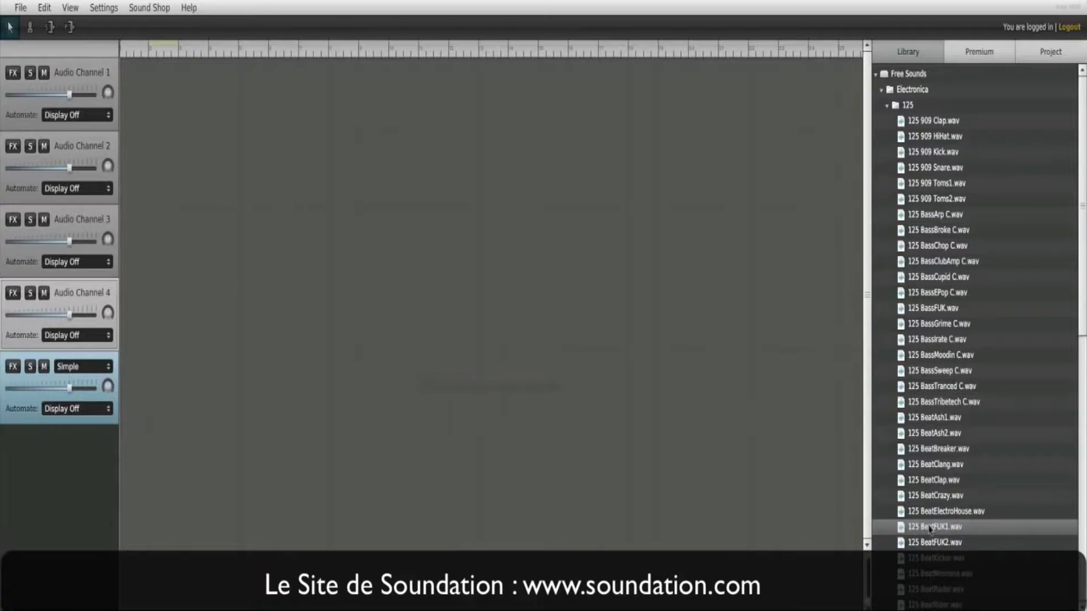
left_click_drag(929, 529, 138, 94)
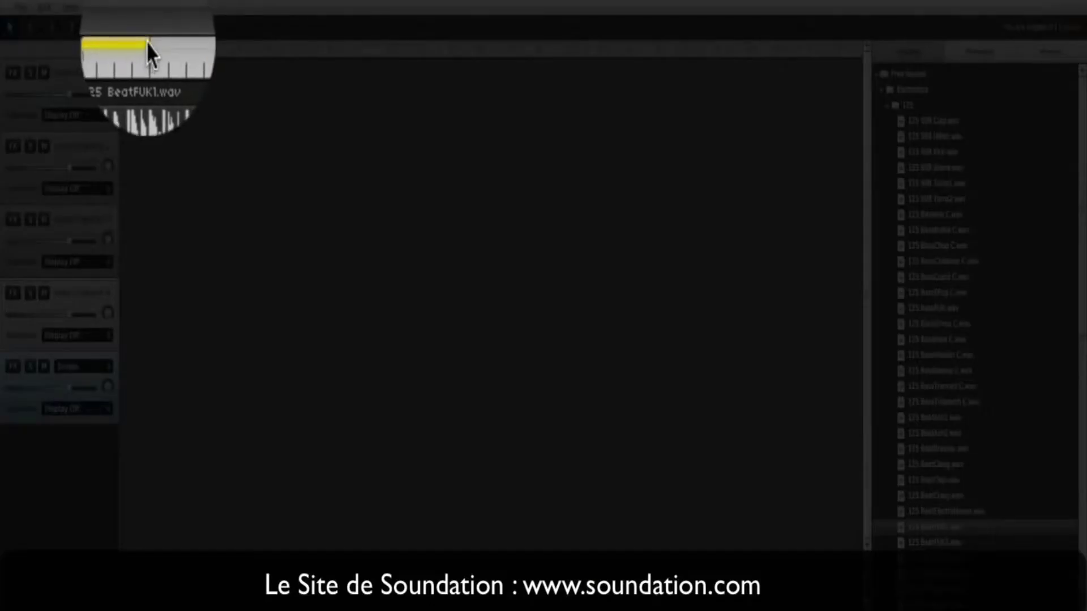
Extend the playback loop region to the end of the beat clip on Audio Channel 1 and play it
left_click(149, 45)
left_click_drag(167, 44, 178, 44)
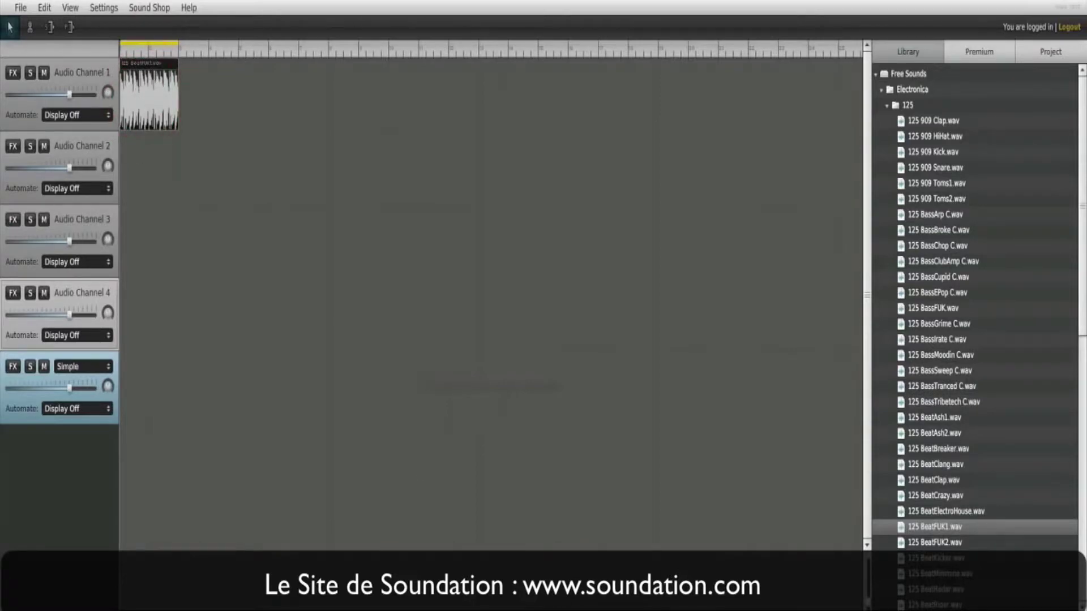
key("space")
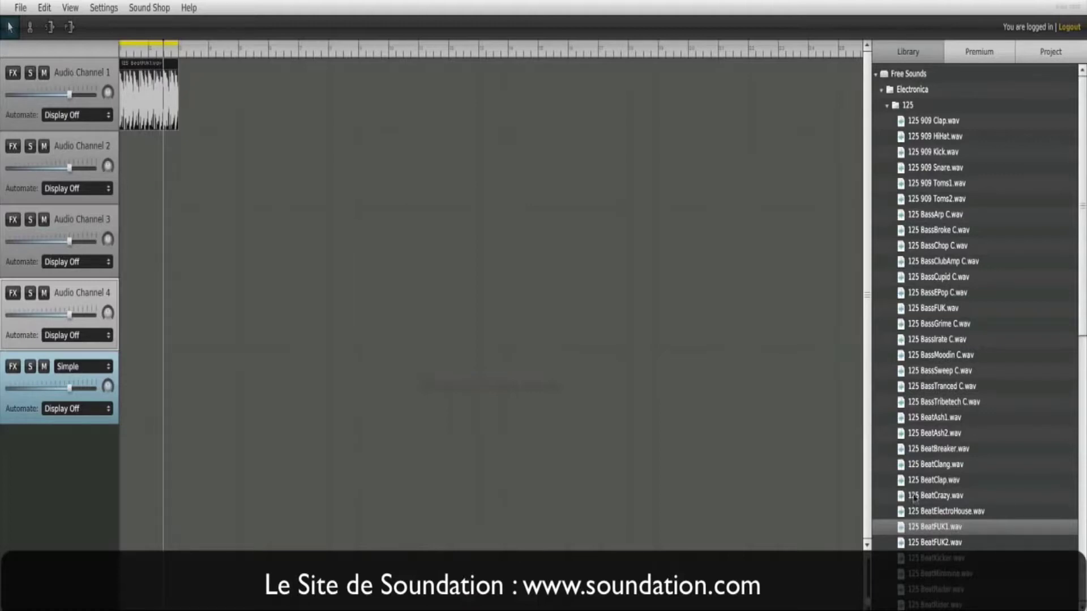
Preview the BassFUK, BassGrime C and BassIrate C loops, and place 125 BassGrime C.wav at the start of Audio Channel 2
left_click(919, 309)
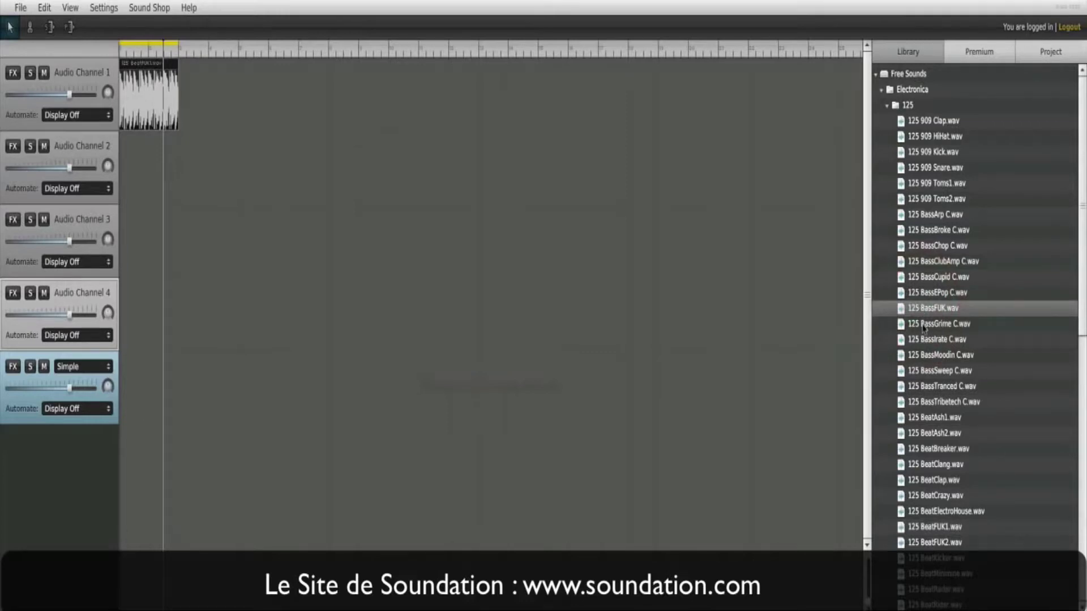
left_click(924, 326)
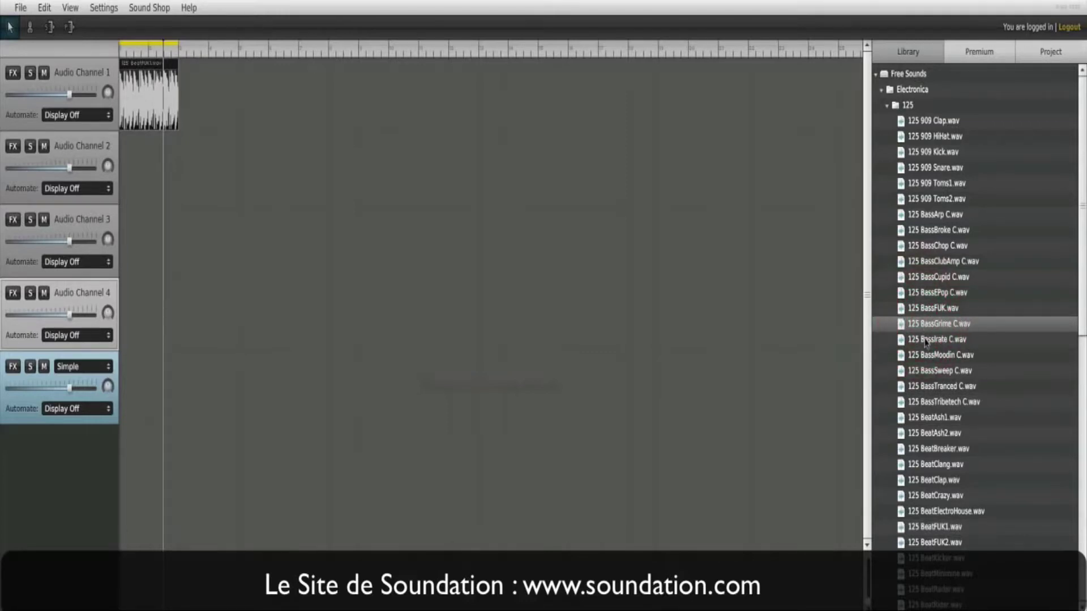
left_click(926, 340)
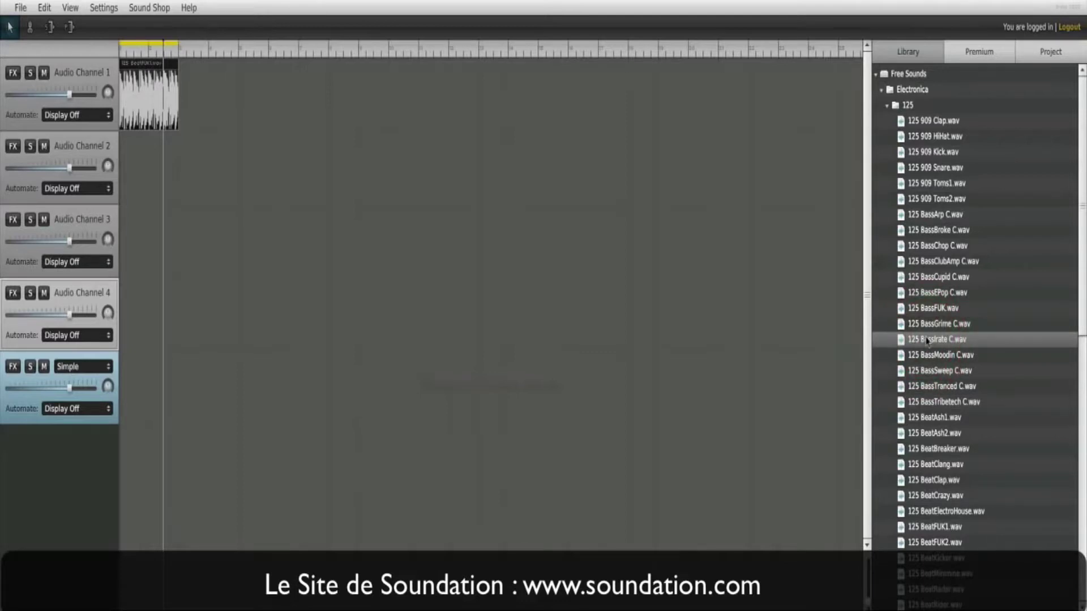
left_click(927, 327)
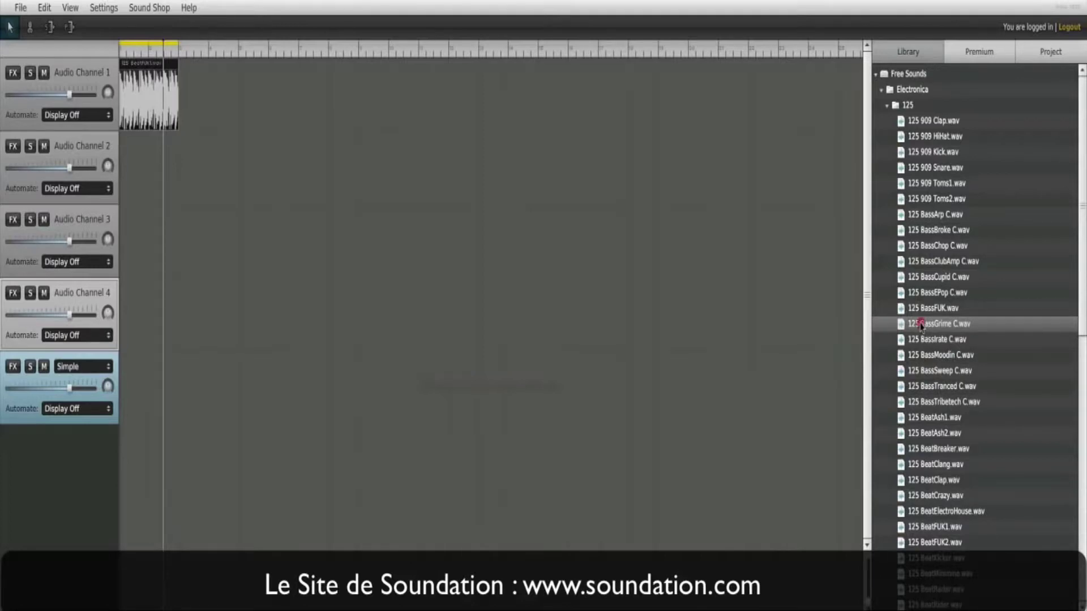
left_click_drag(921, 326, 130, 167)
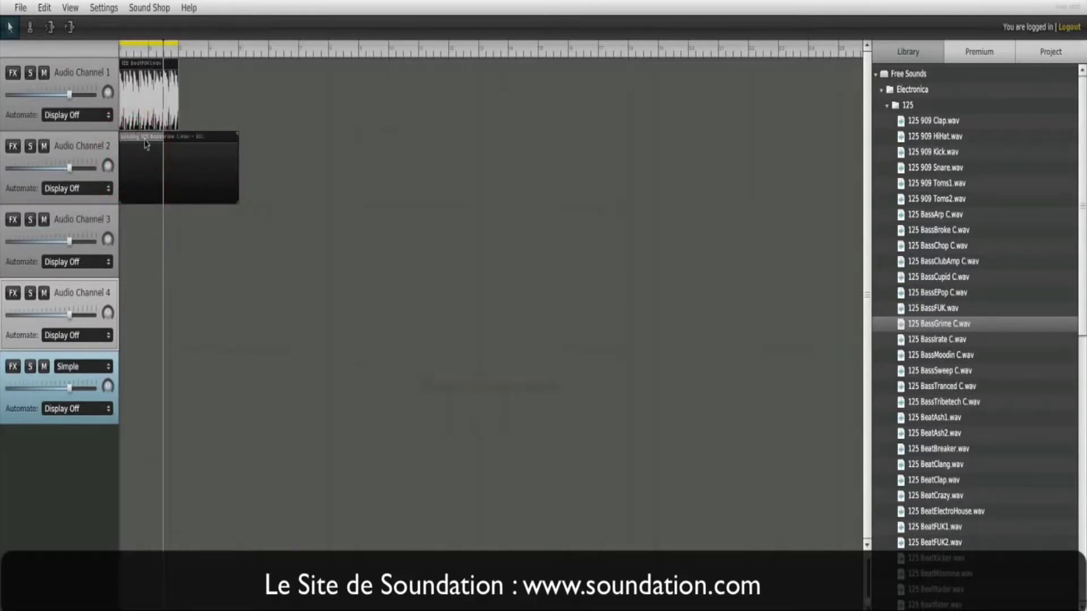
Extend the playback loop region to the end of the bass clip and repeat the beat clip to the same length
left_click(196, 141)
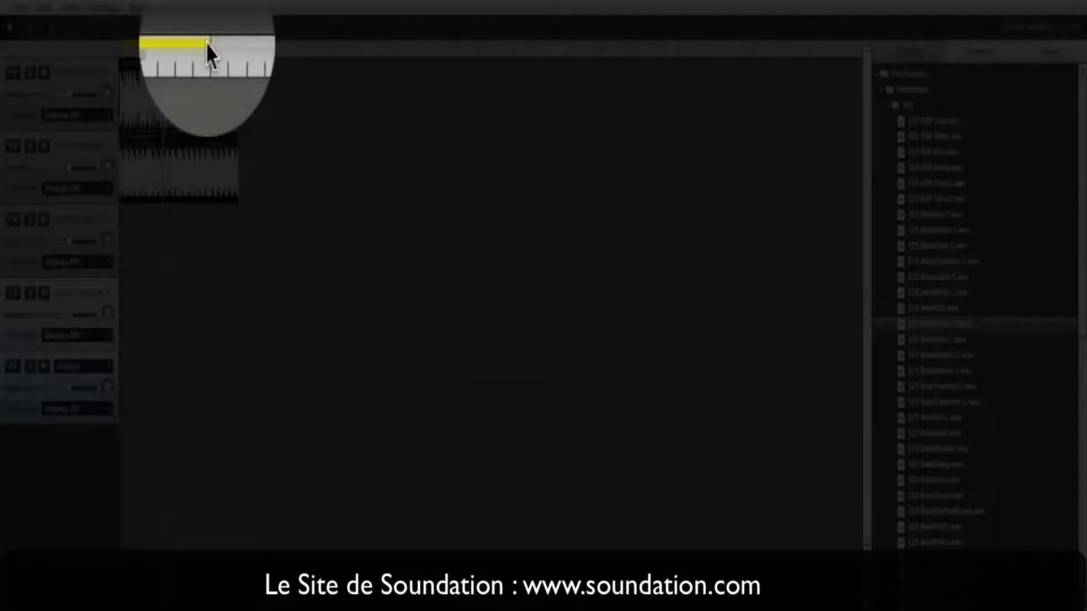
left_click_drag(213, 43, 236, 43)
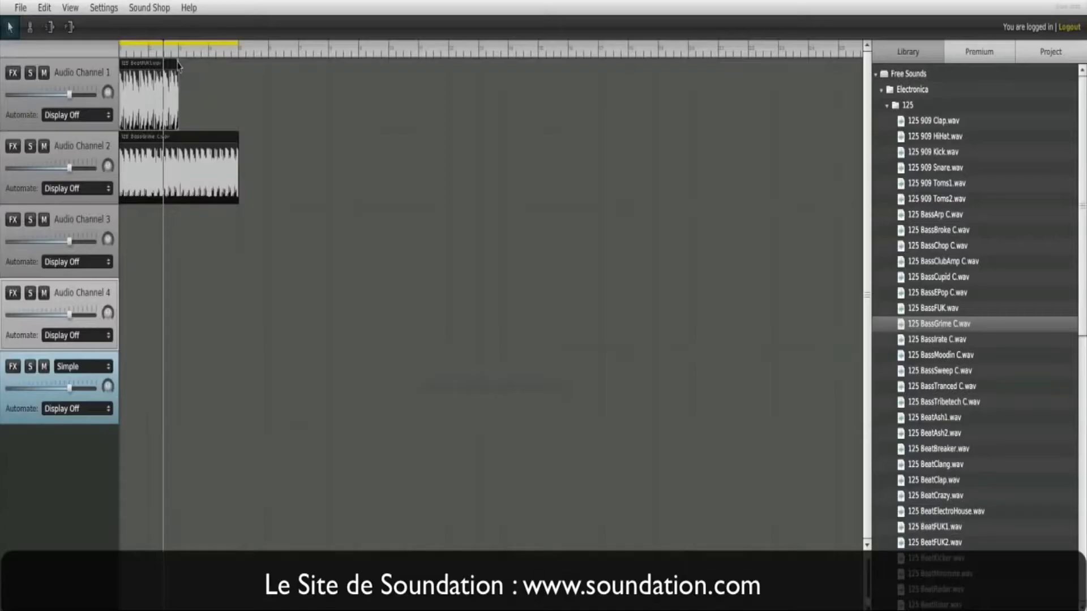
left_click_drag(177, 63, 238, 63)
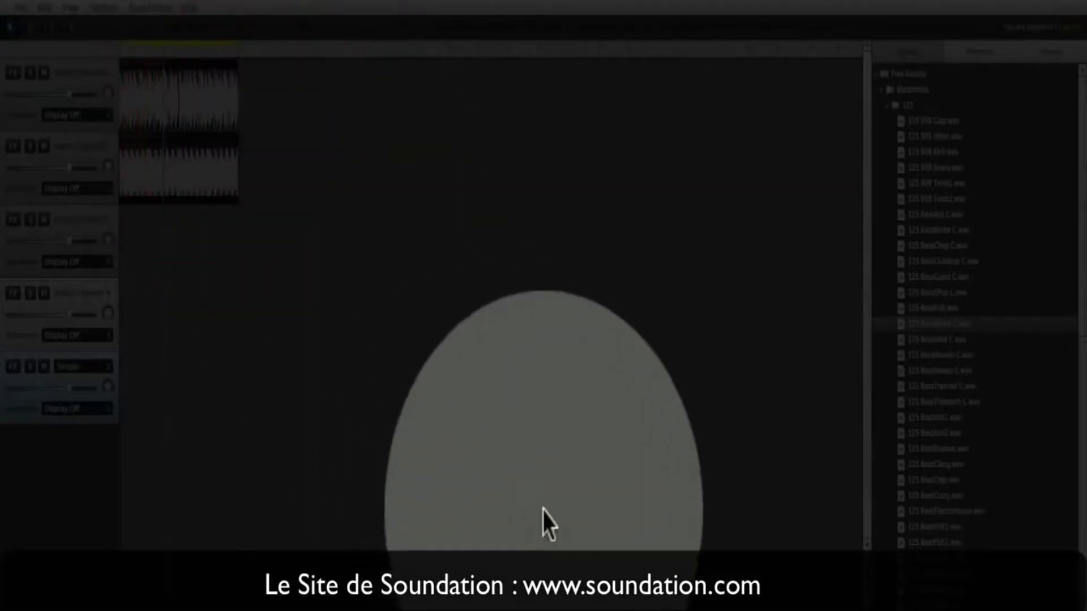
Play the beat and bass together and lower the volumes of Audio Channels 1 and 2
key("space")
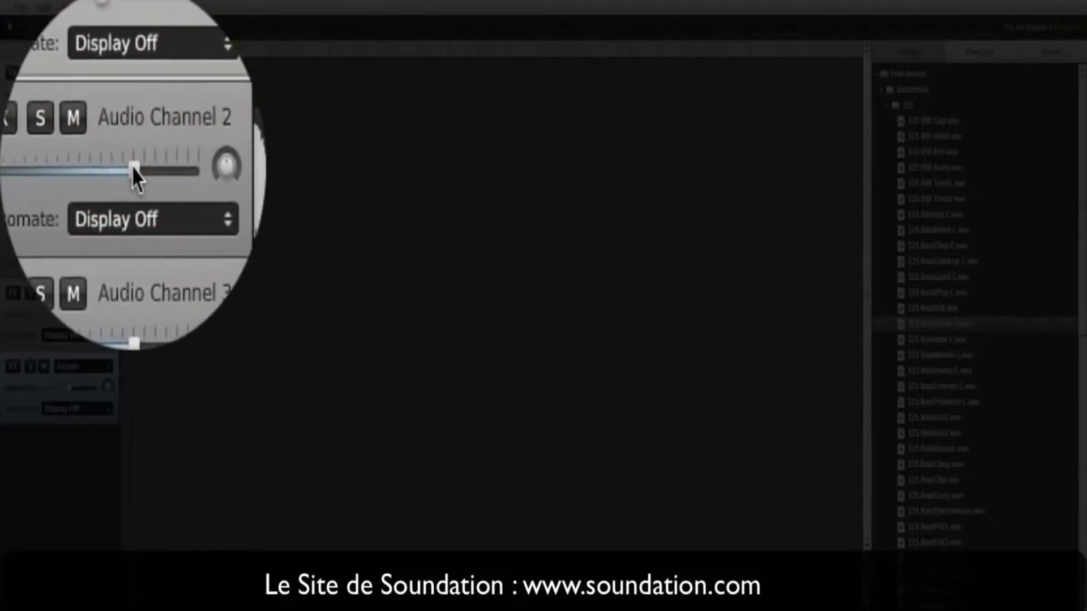
left_click_drag(68, 168, 50, 168)
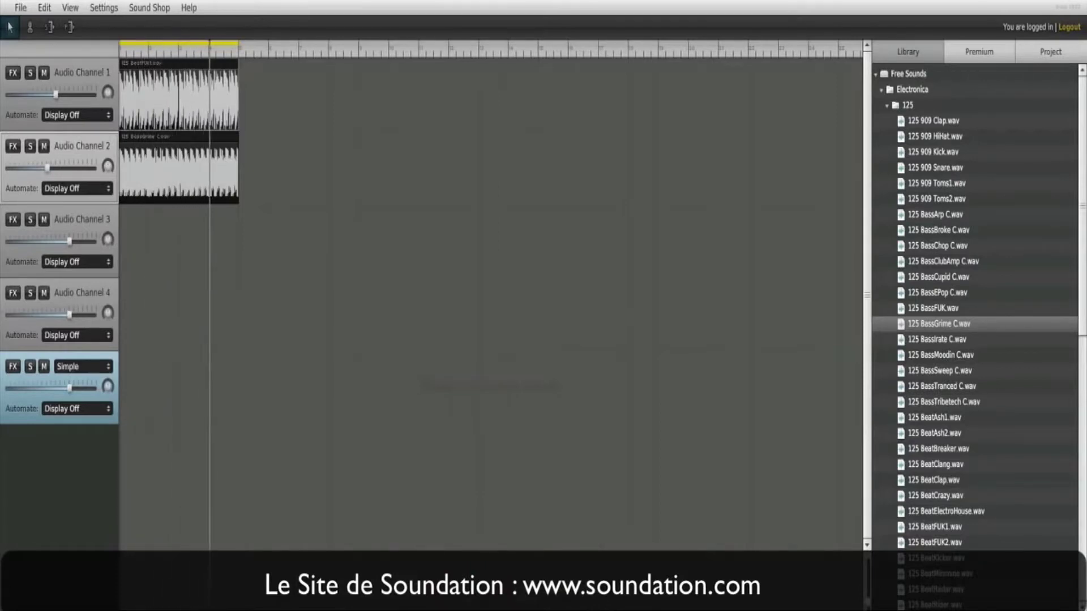
Preview several synth loops from the 125 folder and place 125 SynthStabs2 C.wav at the start of Audio Channel 3
scroll(959, 482, "down", 7)
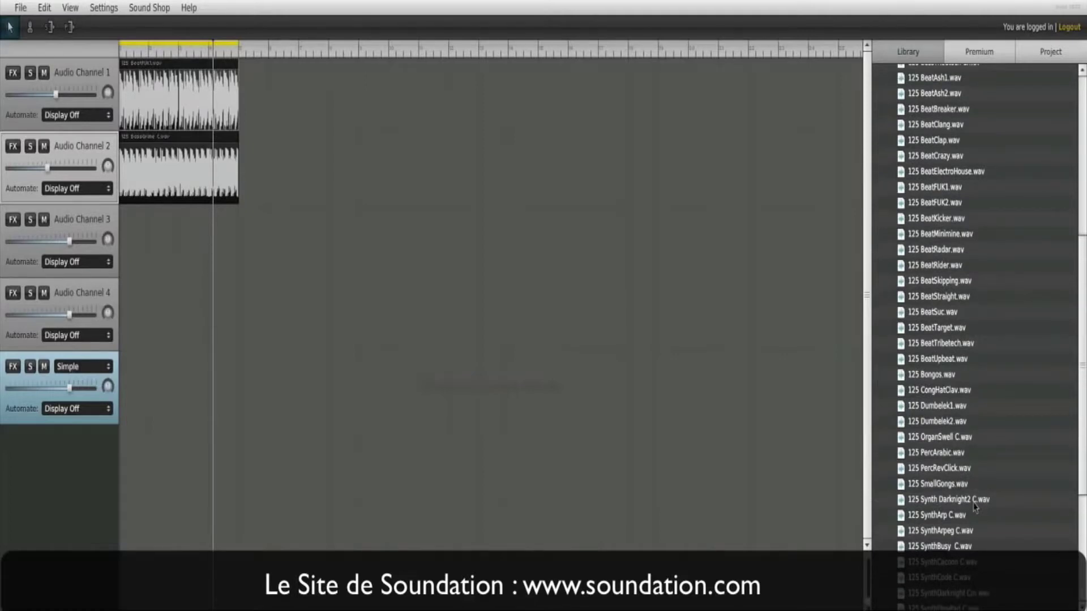
left_click(976, 516)
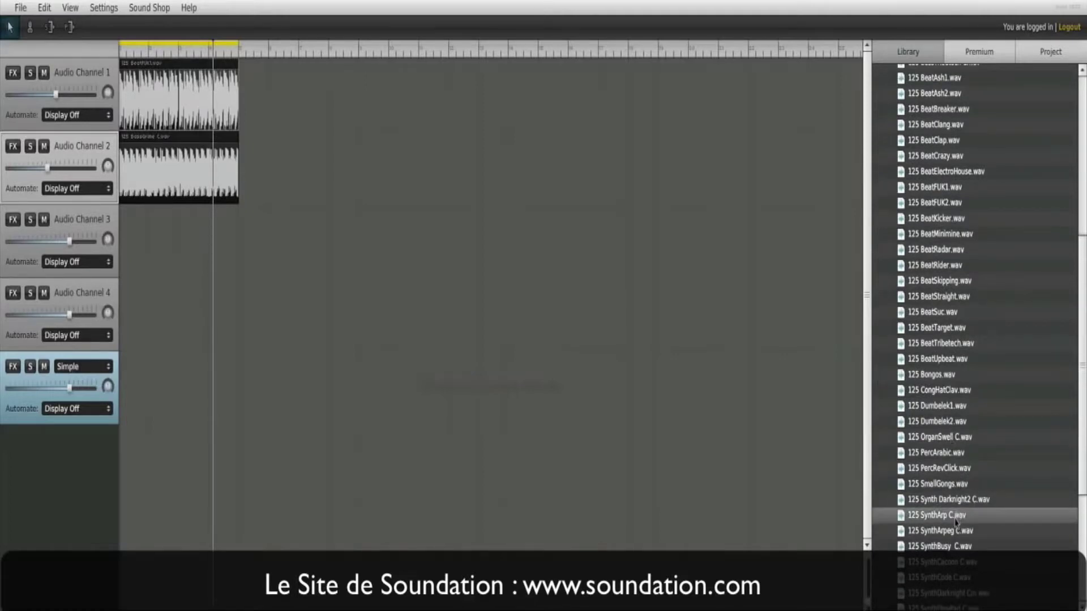
scroll(955, 497, "down", 5)
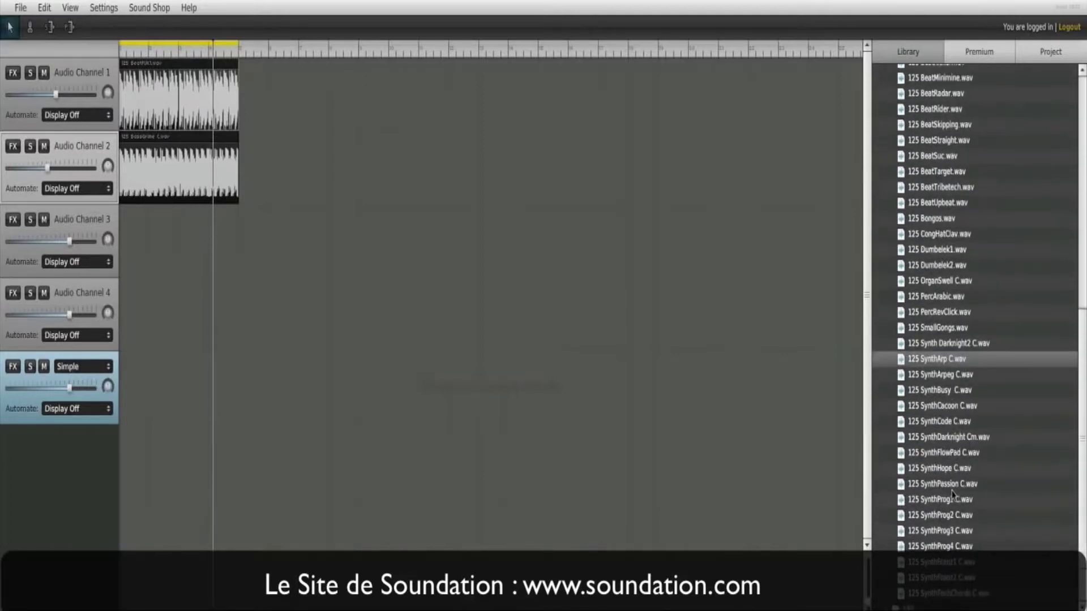
left_click(953, 503)
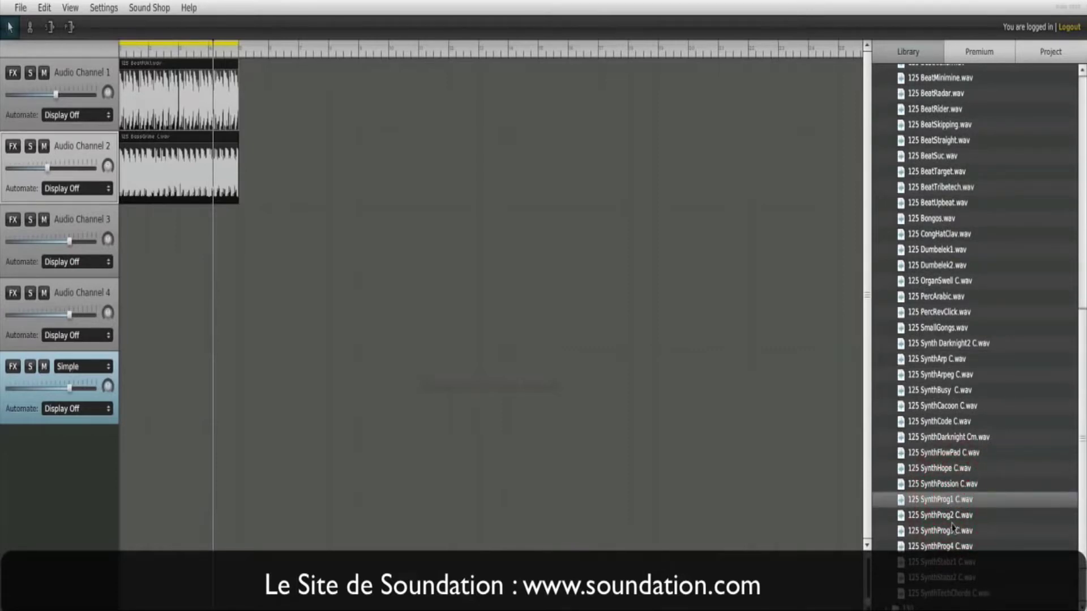
left_click(954, 580)
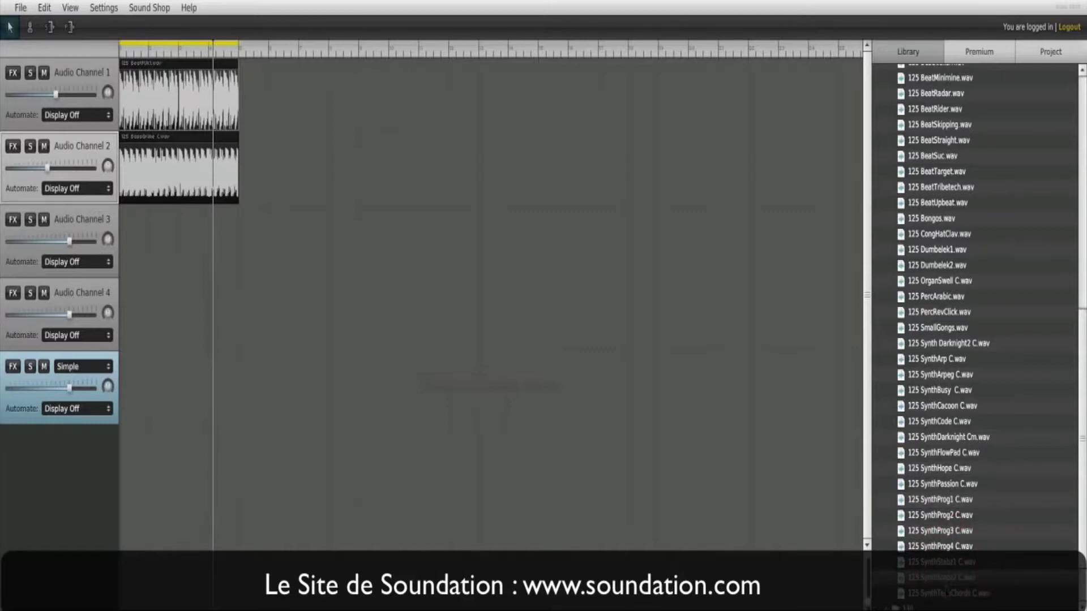
left_click(947, 592)
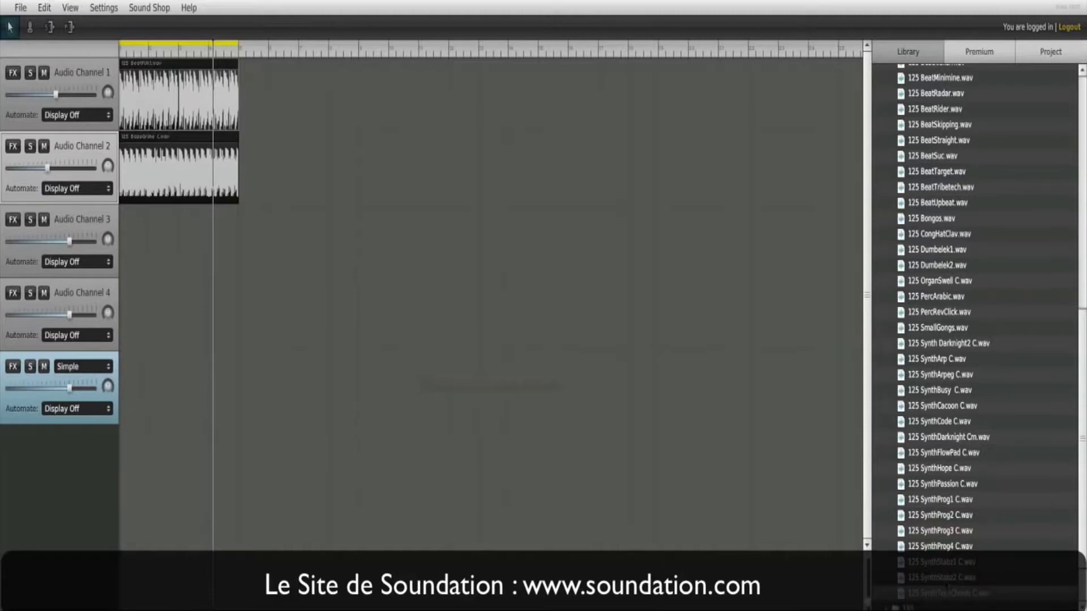
left_click_drag(942, 577, 141, 243)
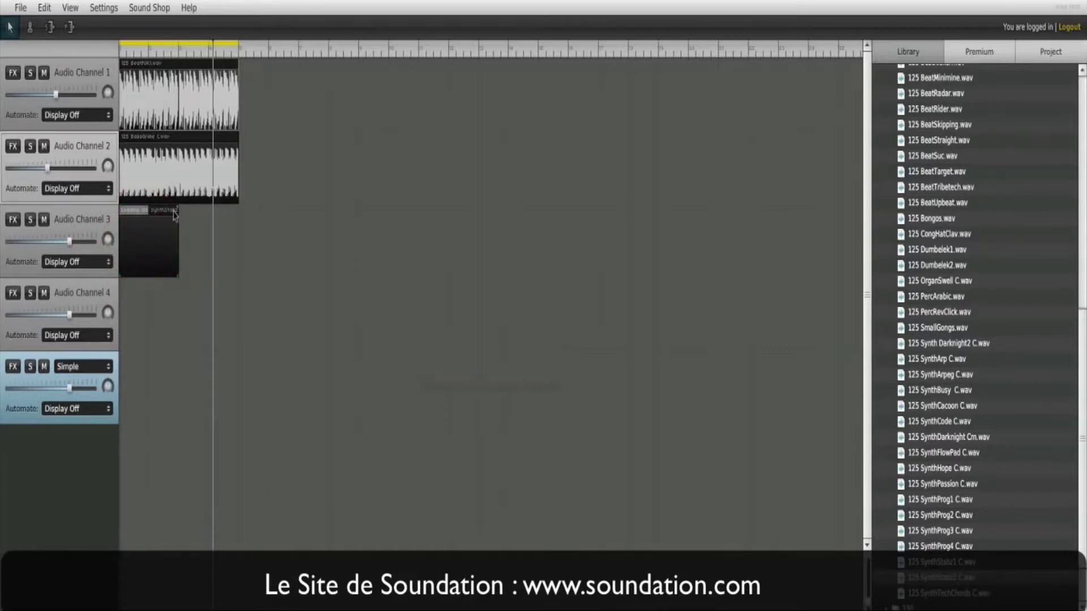
Repeat the SynthStabs2 clip to the end of the loop region and slightly lower Audio Channel 3's volume
left_click_drag(177, 214, 238, 213)
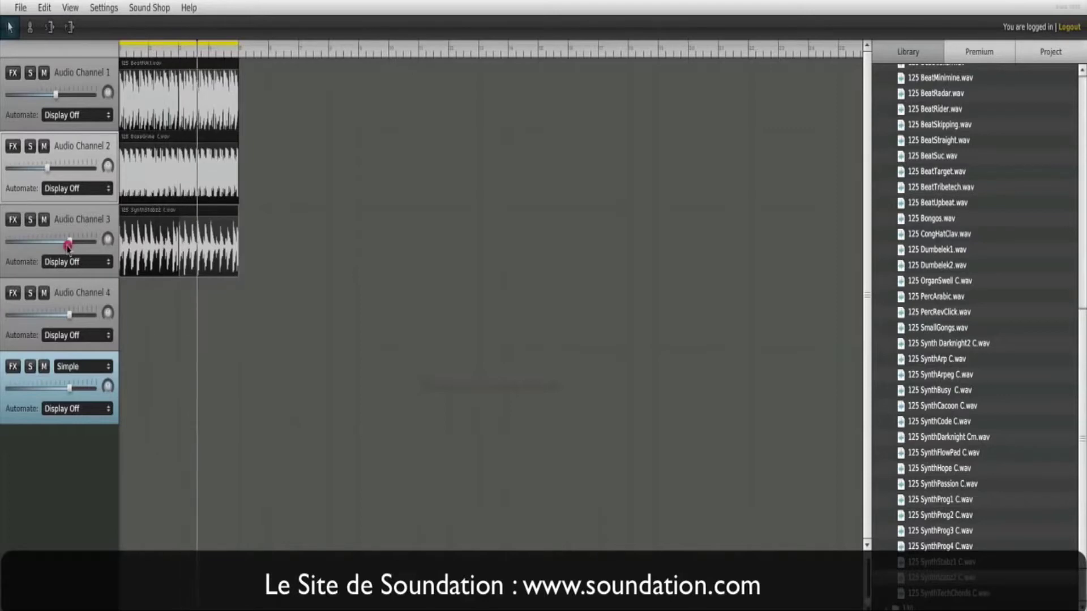
left_click_drag(69, 241, 65, 242)
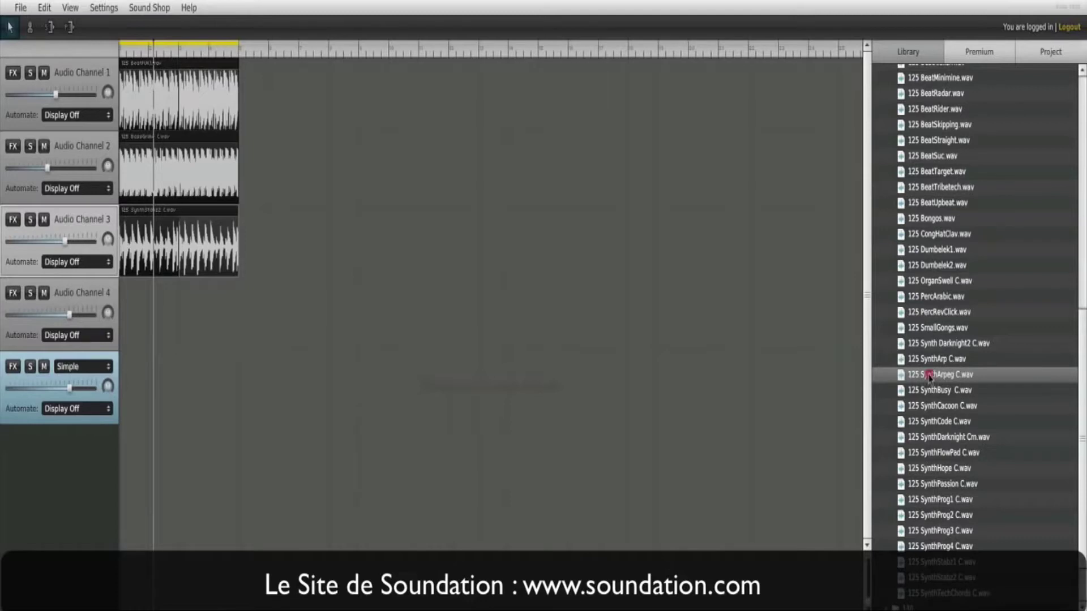
Place 125 SynthArpeg C.wav at the start of Audio Channel 4, lower its volume and pan the synth channels for playback
left_click_drag(929, 377, 132, 320)
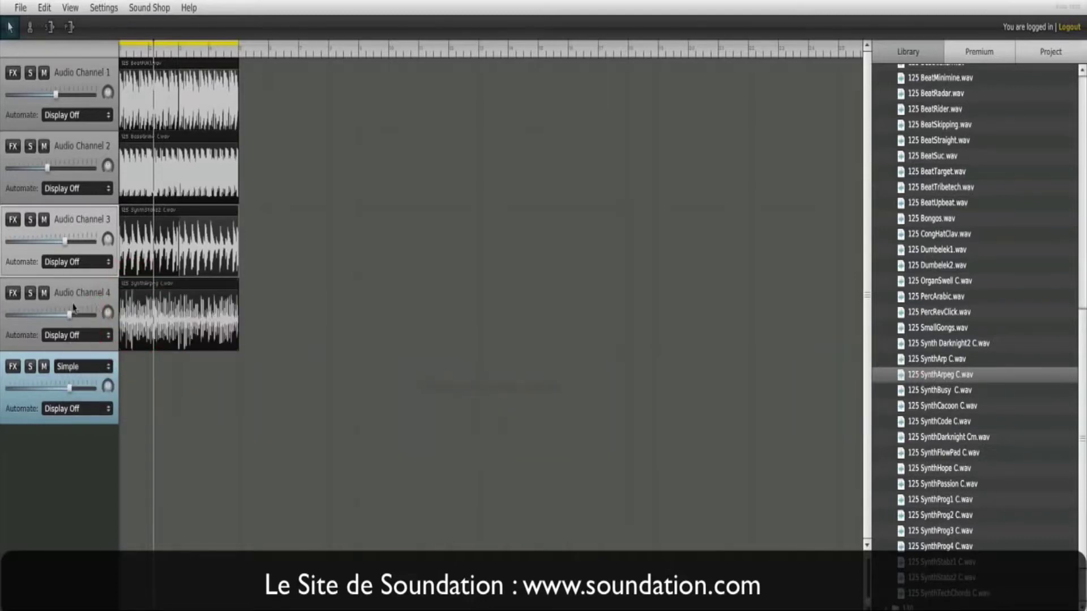
left_click(59, 315)
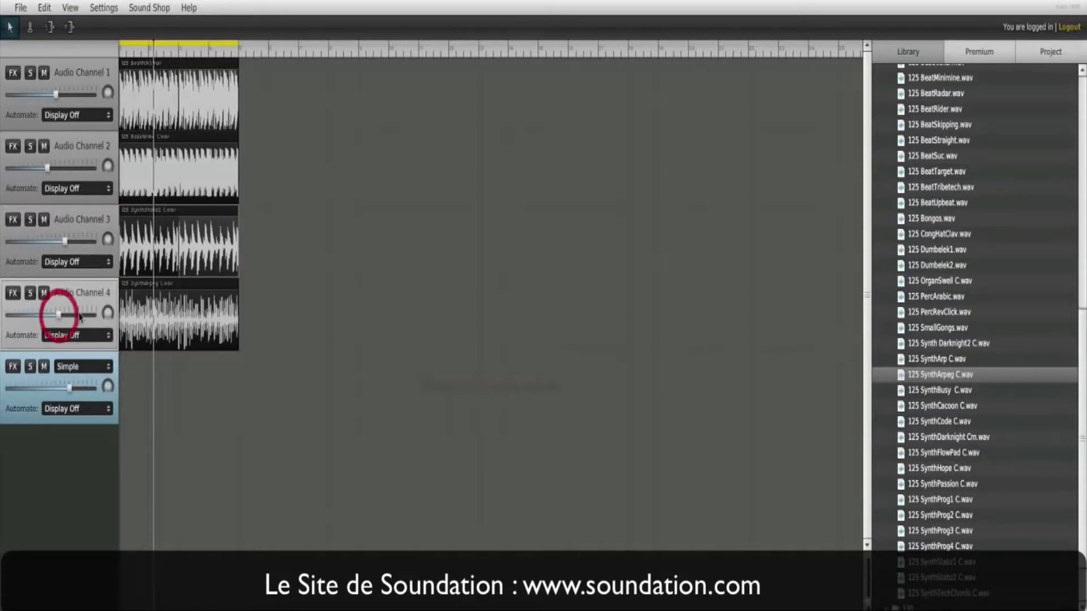
mouse_move(106, 315)
left_mouse_down()
mouse_move(106, 292)
mouse_move(158, 277)
mouse_move(158, 241)
mouse_move(157, 297)
left_mouse_up()
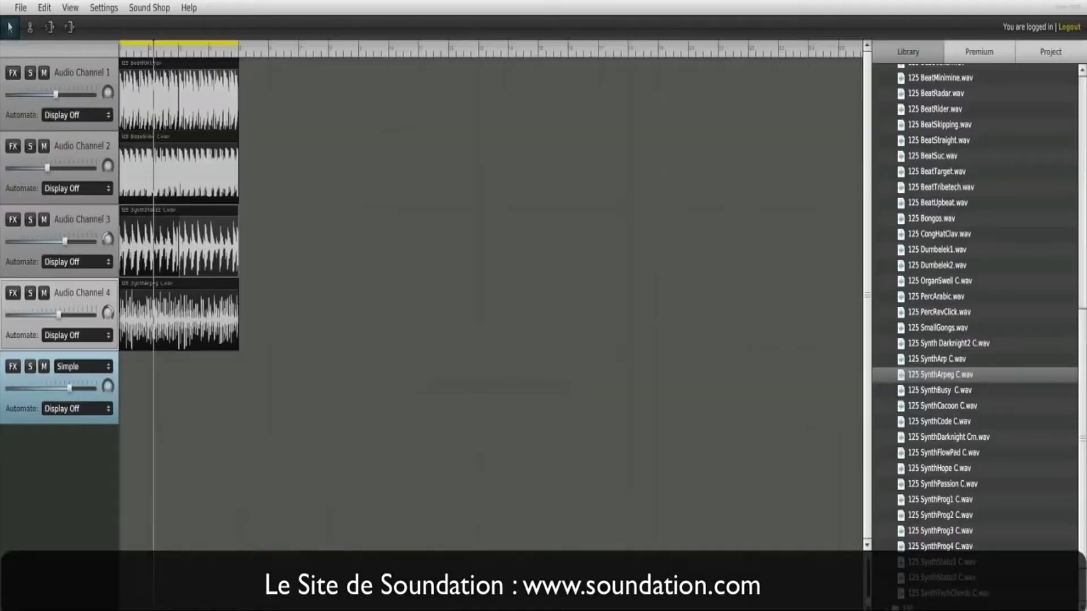
key("space")
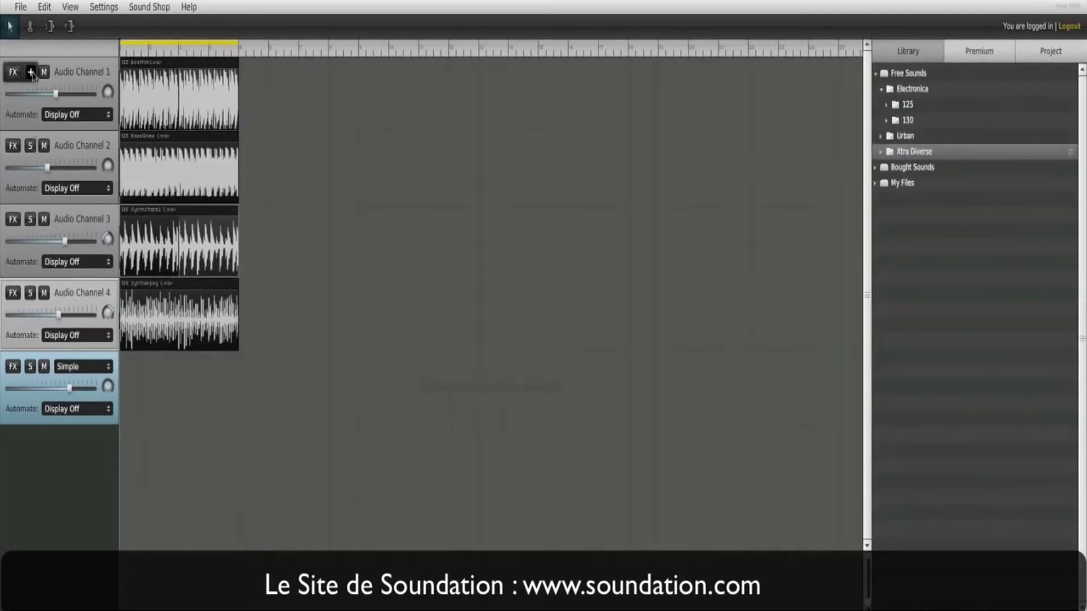
Add a Distortion effect to Audio Channel 1 and lower its gain
left_click(30, 72)
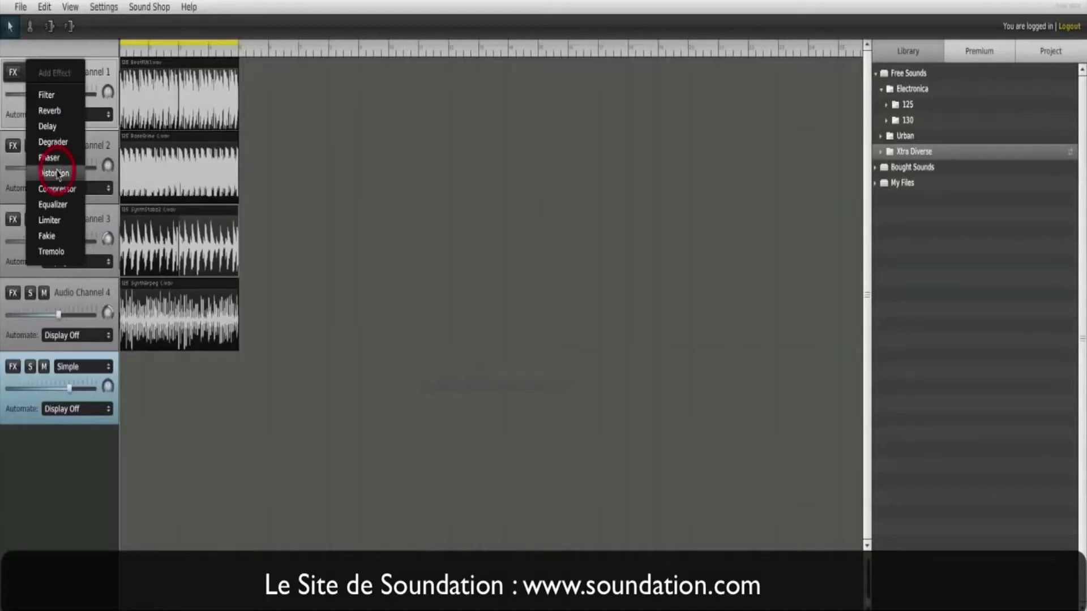
left_click(56, 173)
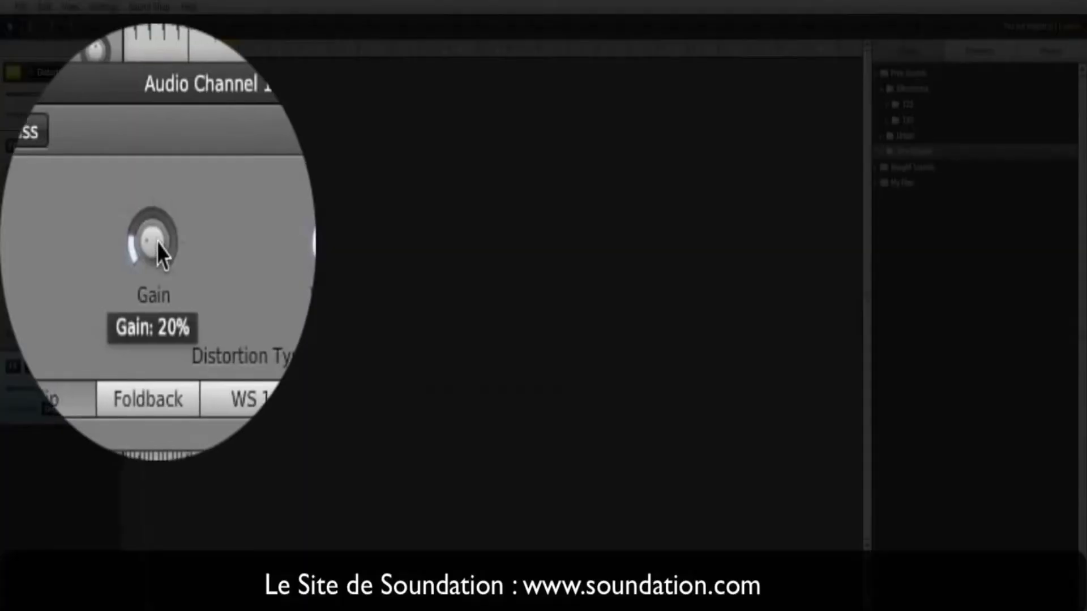
left_click_drag(125, 242, 205, 253)
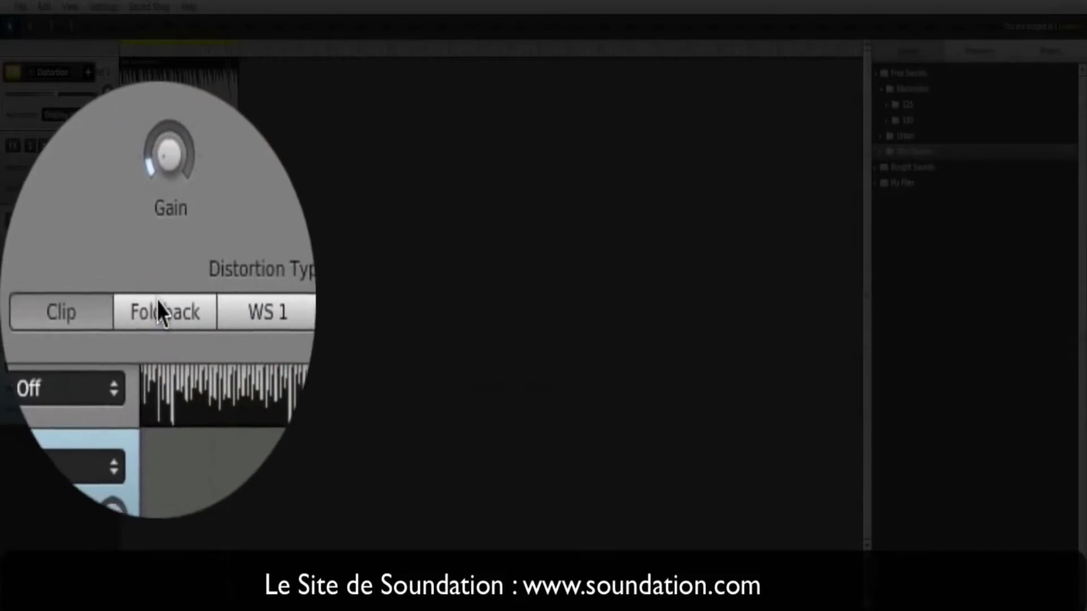
Audition the Foldback, WS 1 and WS 2 distortion types on the beat and settle on WS 1
left_click(158, 301)
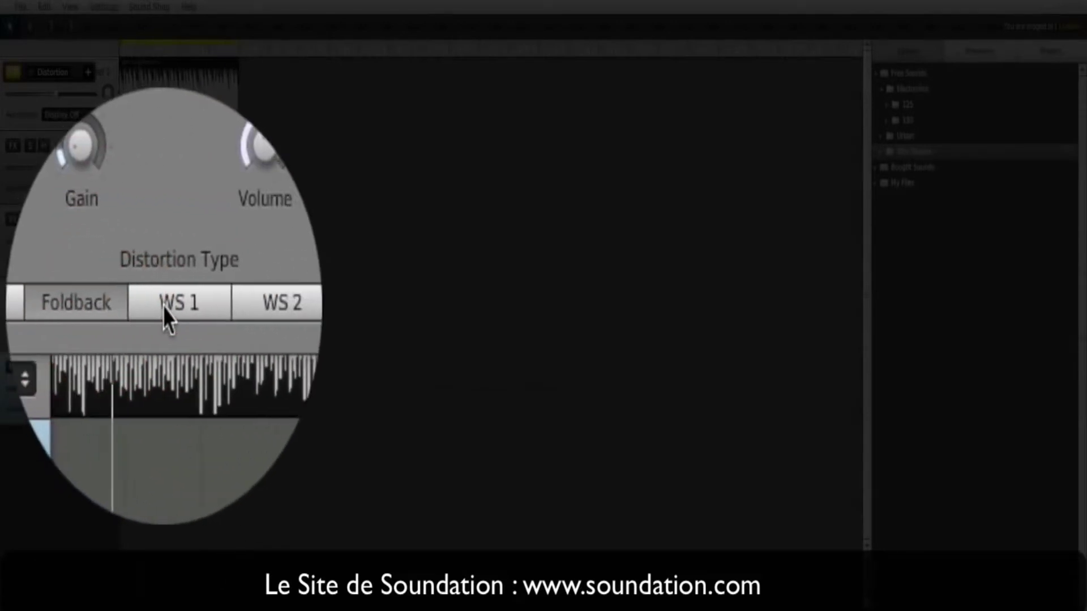
left_click(163, 306)
left_click(209, 305)
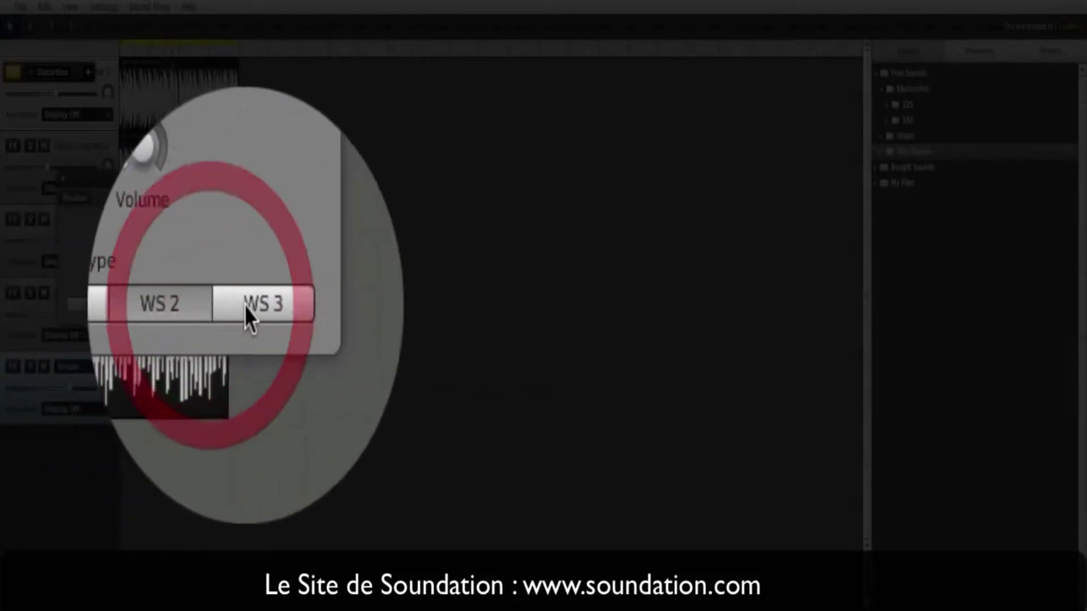
left_click(158, 243)
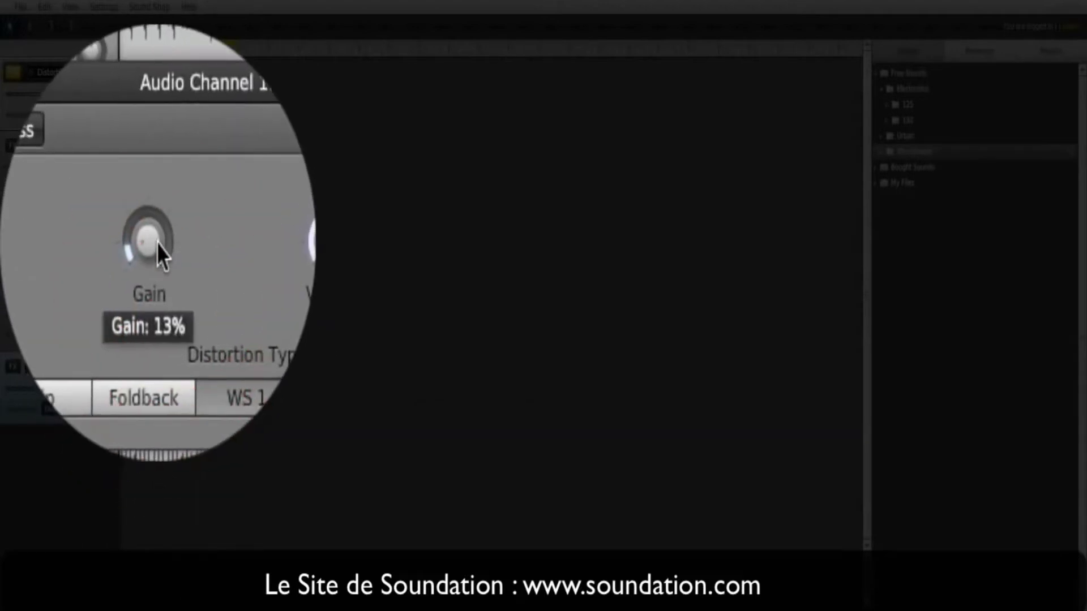
Adjust the distortion's gain and volume while comparing with bypass, and close its settings with the effect active
left_click_drag(157, 243, 157, 212)
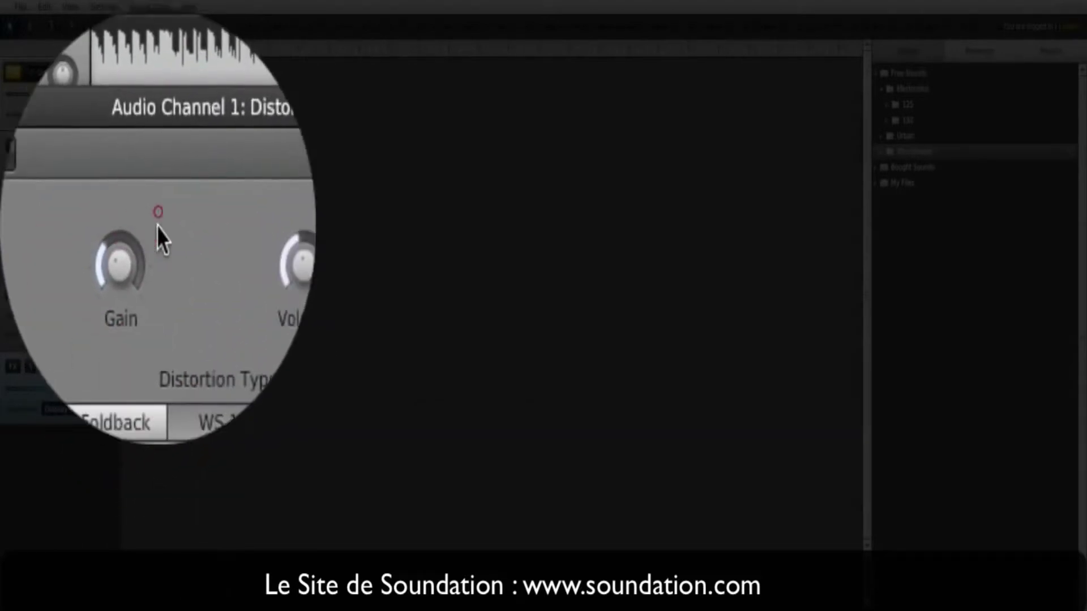
left_click_drag(208, 250, 157, 250)
left_click(158, 201)
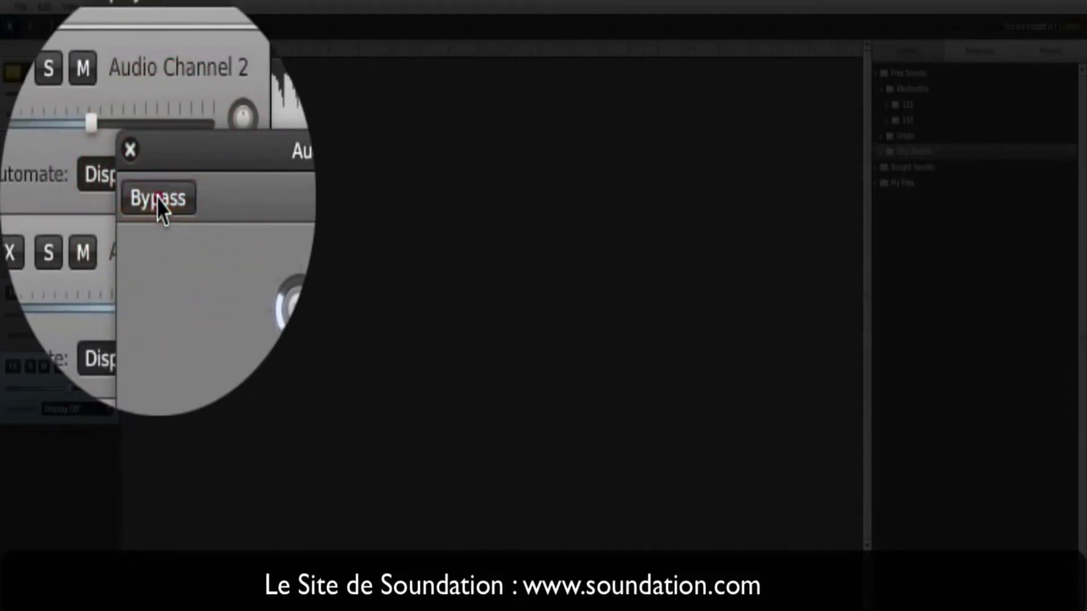
left_click_drag(157, 245, 157, 258)
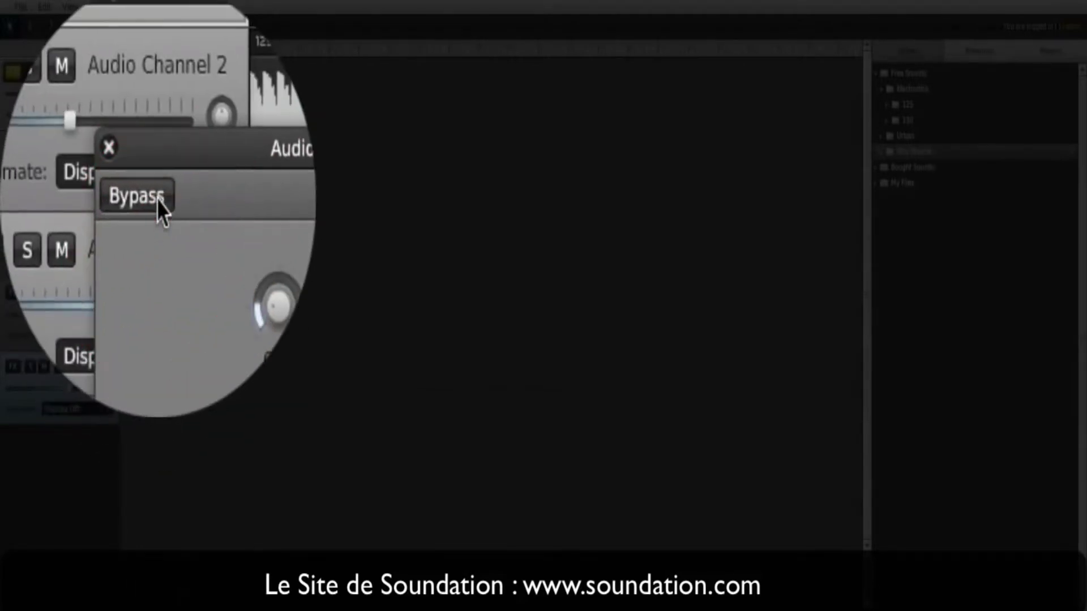
left_click(160, 201)
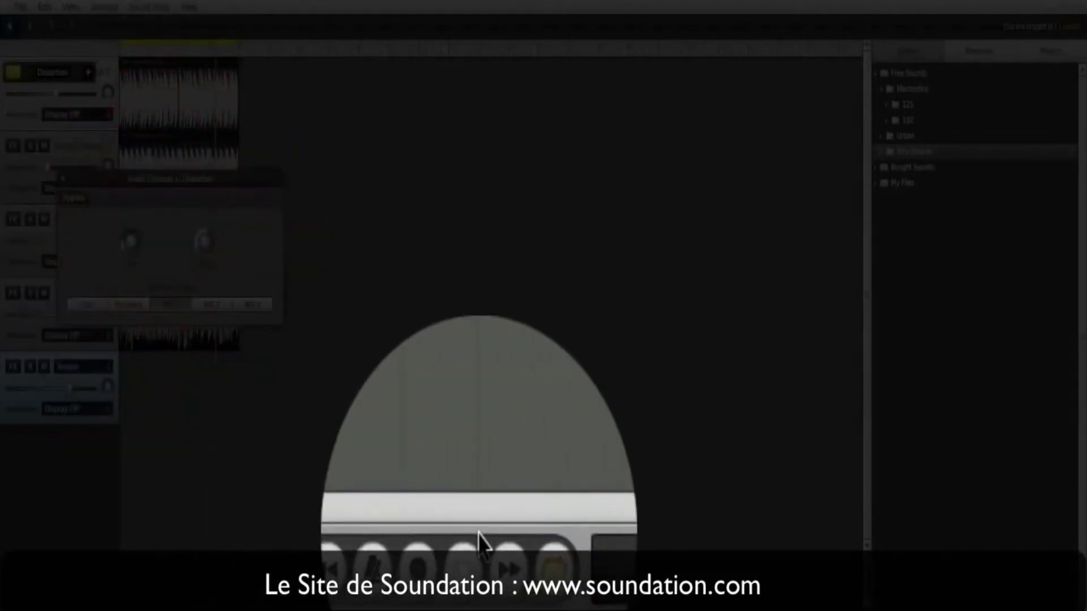
left_click(477, 543)
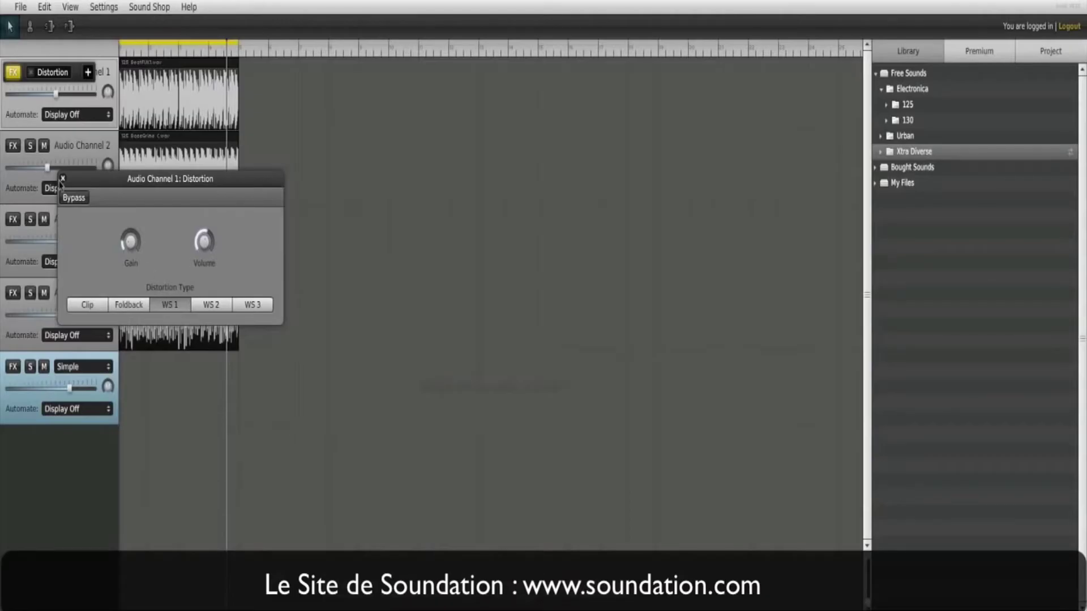
left_click(62, 178)
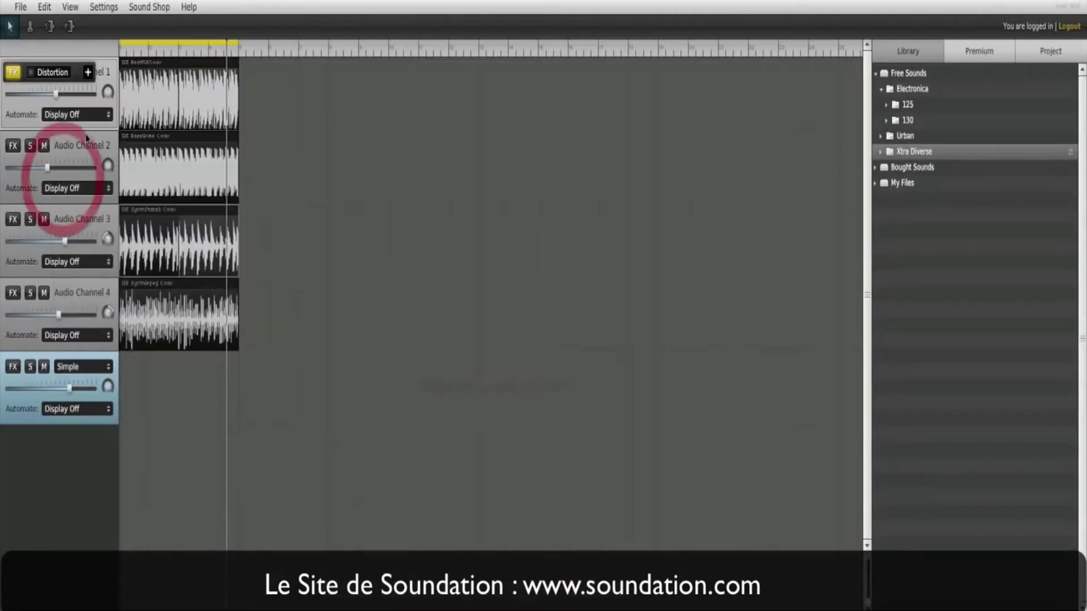
Add a Lowpass Filter effect to Audio Channel 2, lowering its cutoff and raising its resonance
left_click(13, 147)
left_click(30, 146)
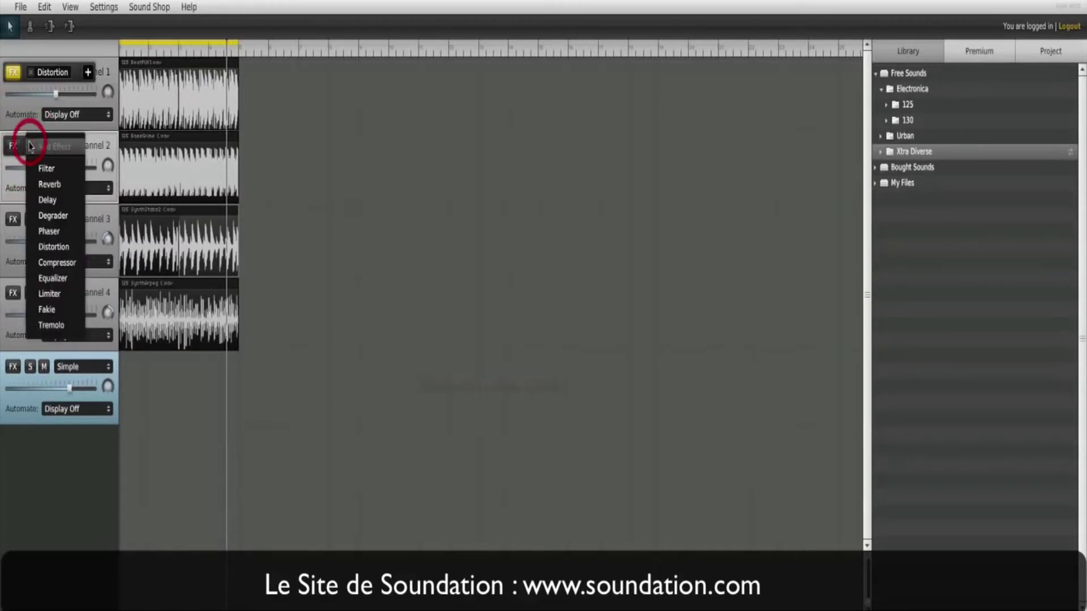
left_click(46, 169)
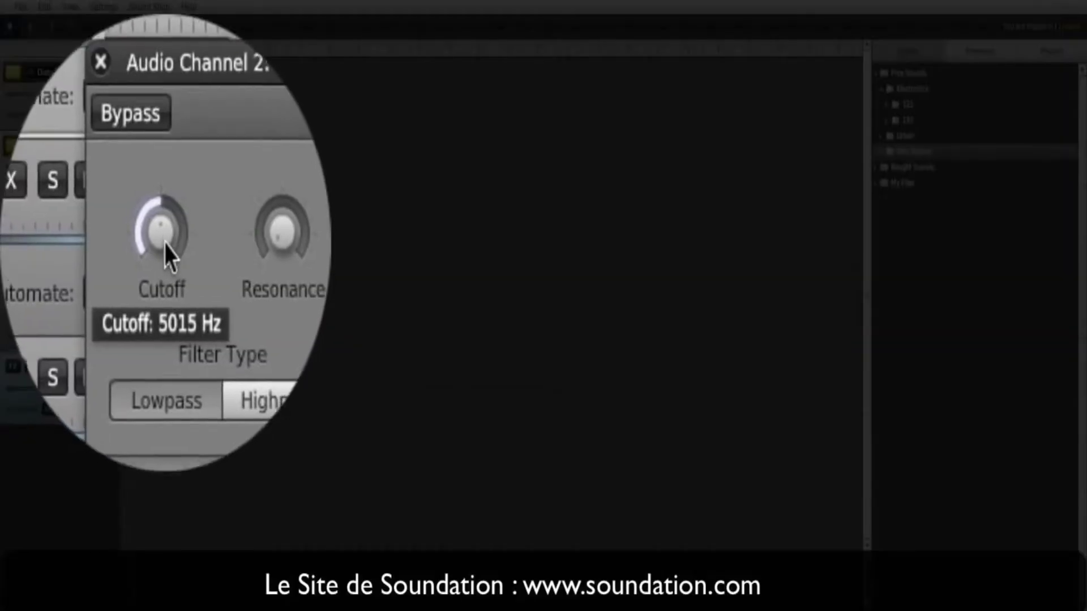
left_click(74, 302)
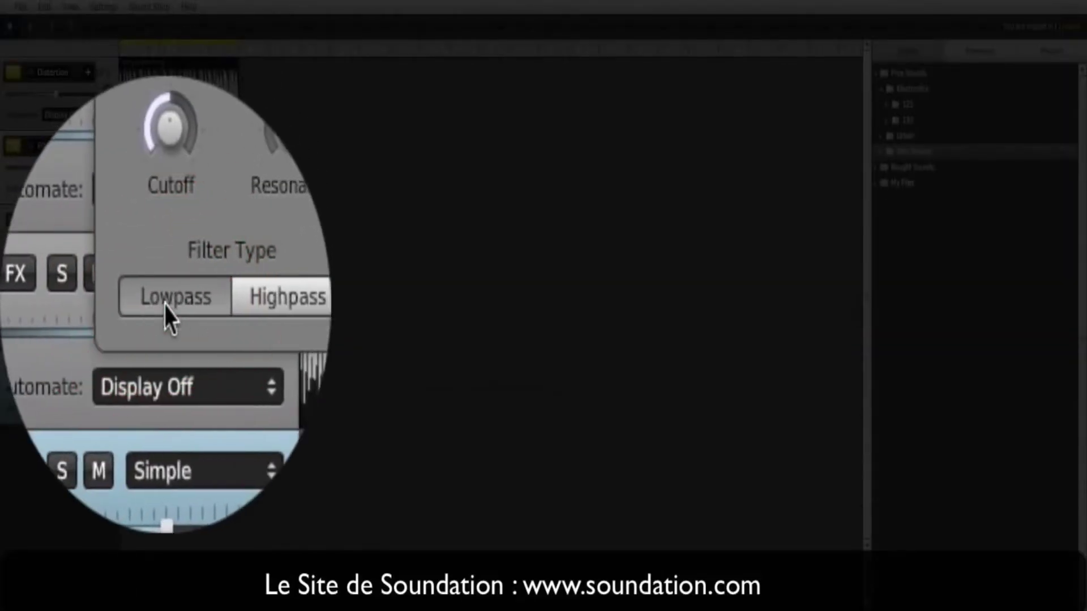
left_click_drag(159, 133, 155, 163)
left_click_drag(164, 250, 164, 203)
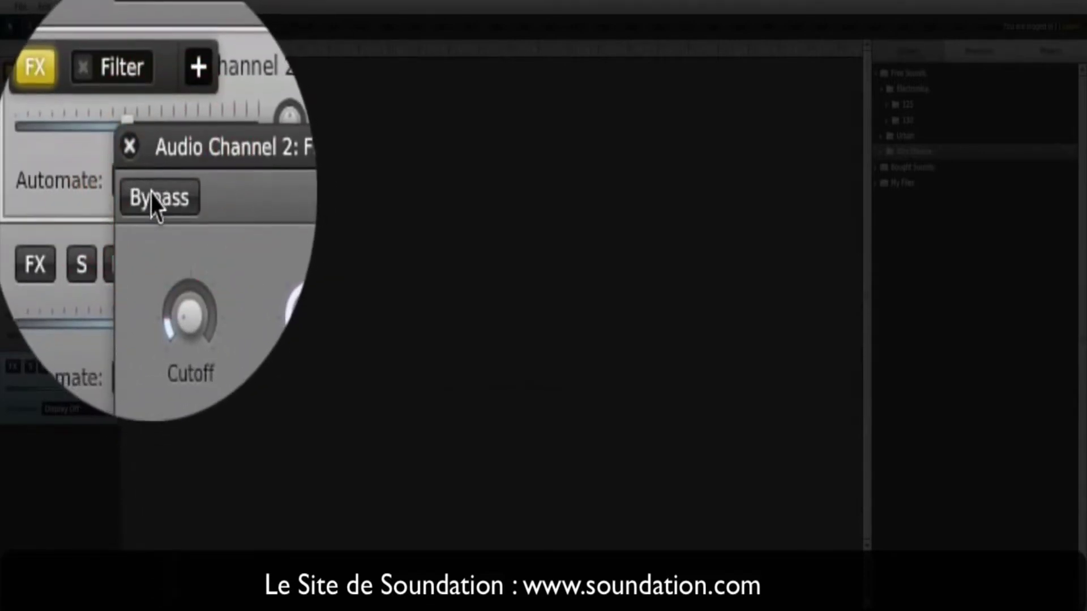
Compare the bass with the filter bypassed and active, and close the filter settings
left_click(150, 195)
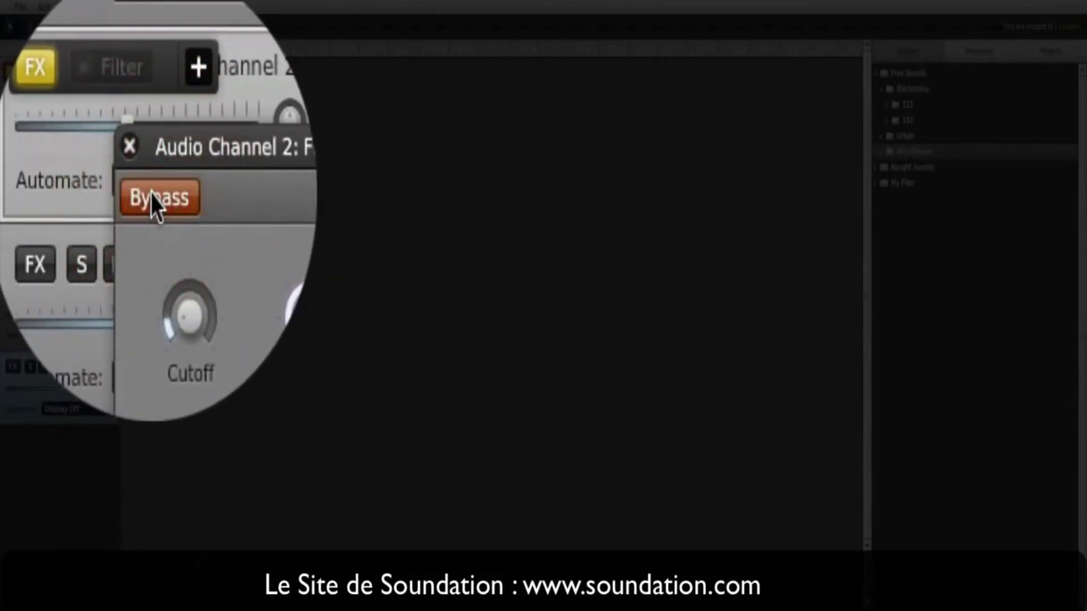
left_click(151, 194)
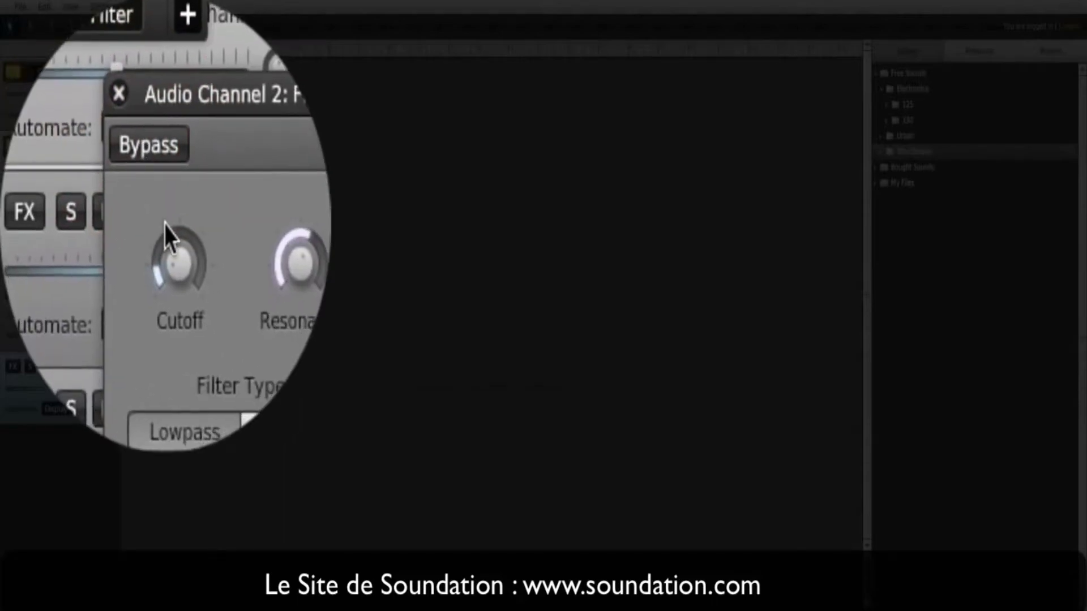
left_click(134, 175)
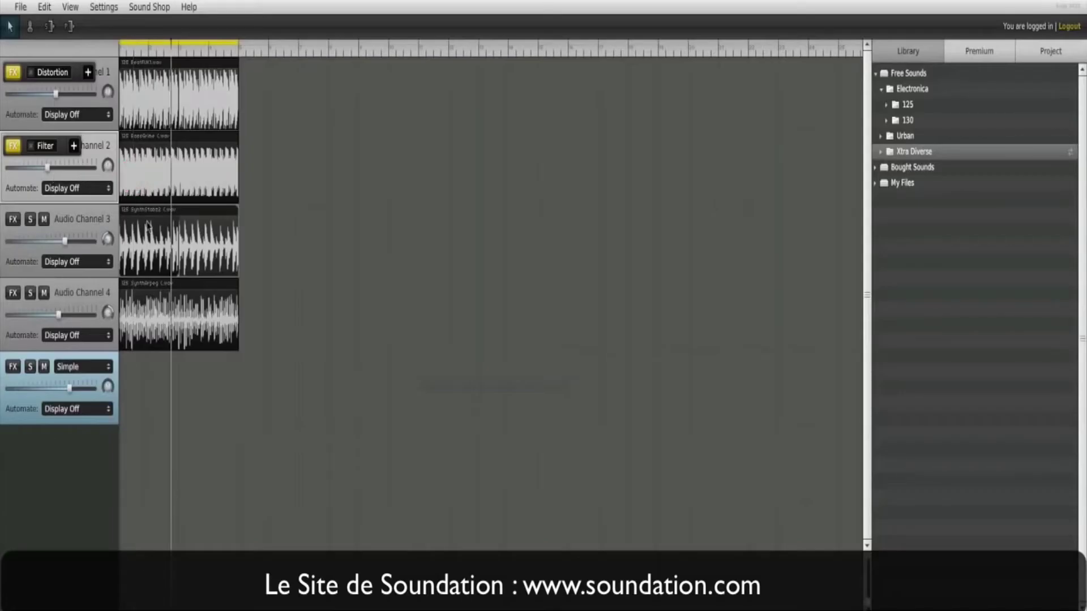
Add a Reverb effect to Audio Channel 3, adjust its size, reduce its wet level and set dry to 88%
left_click(12, 219)
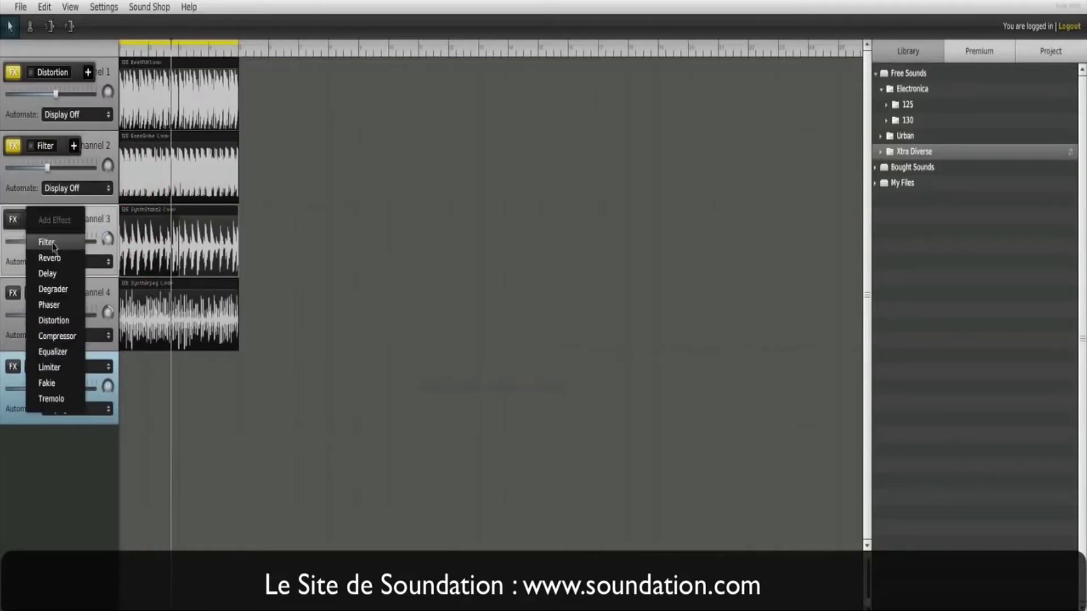
left_click(54, 257)
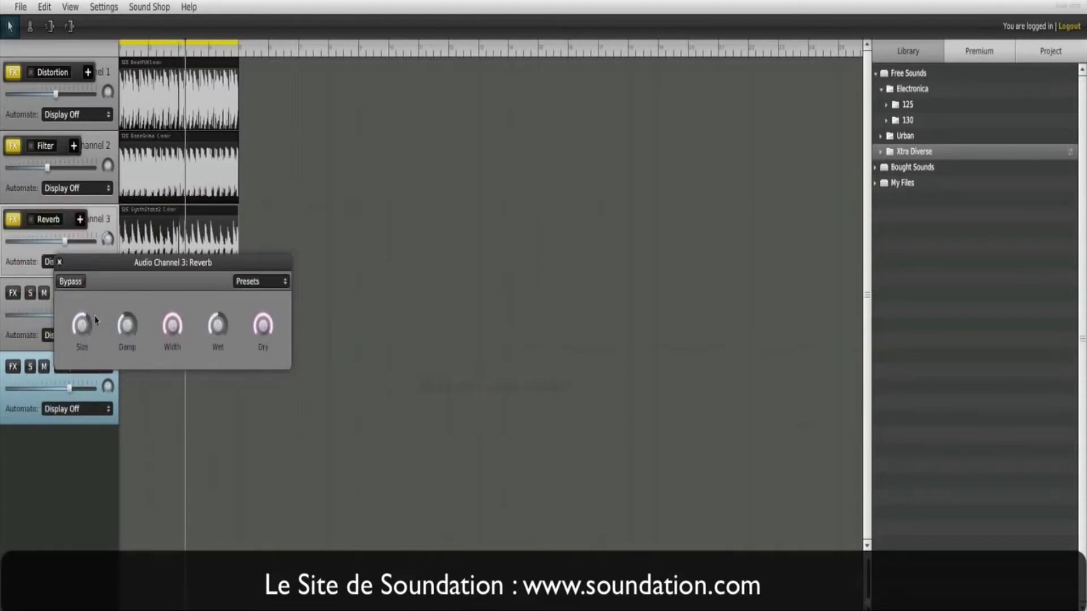
mouse_move(84, 330)
left_mouse_down()
mouse_move(90, 348)
mouse_move(139, 339)
left_mouse_up()
mouse_move(217, 334)
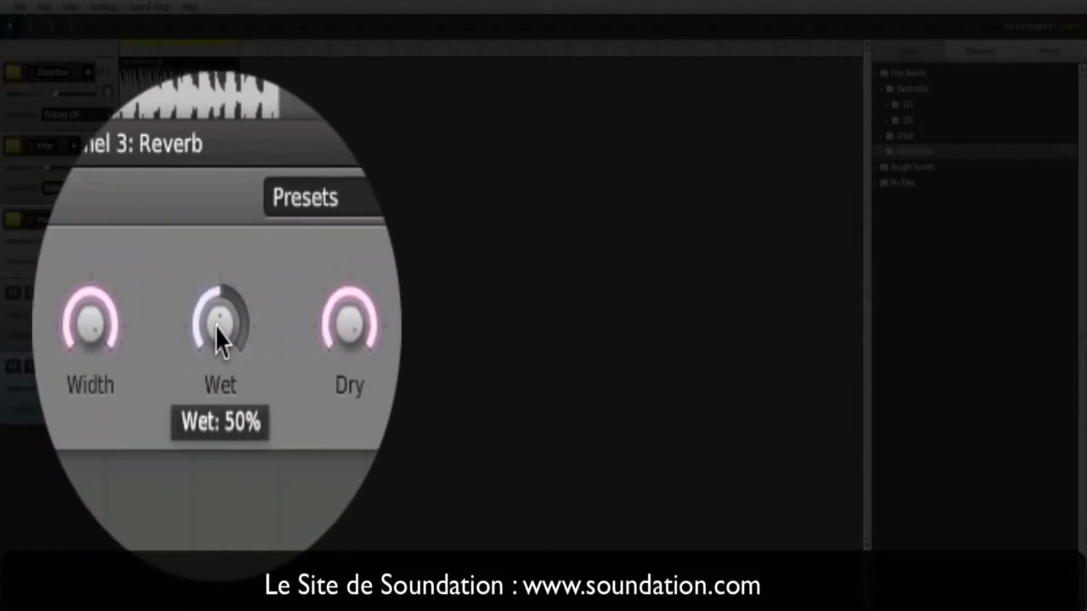
mouse_move(216, 327)
left_mouse_down()
mouse_move(221, 351)
mouse_move(215, 343)
mouse_move(261, 331)
mouse_move(262, 348)
left_mouse_up()
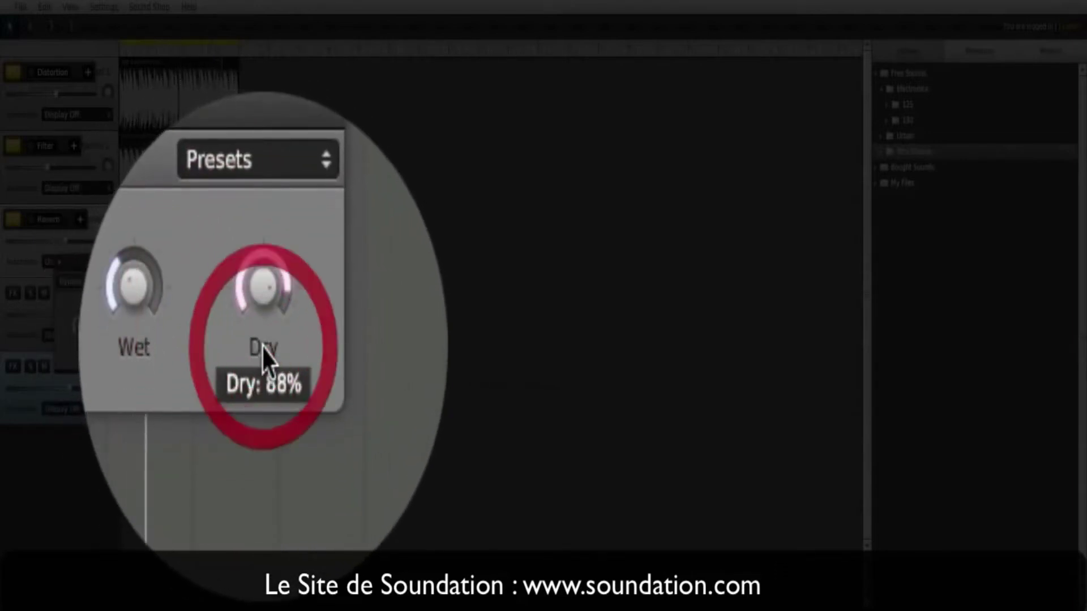
Audition the Brass, Cold Cave and Good 4 Strings reverb presets on Audio Channel 3, comparing with bypass
left_click(286, 291)
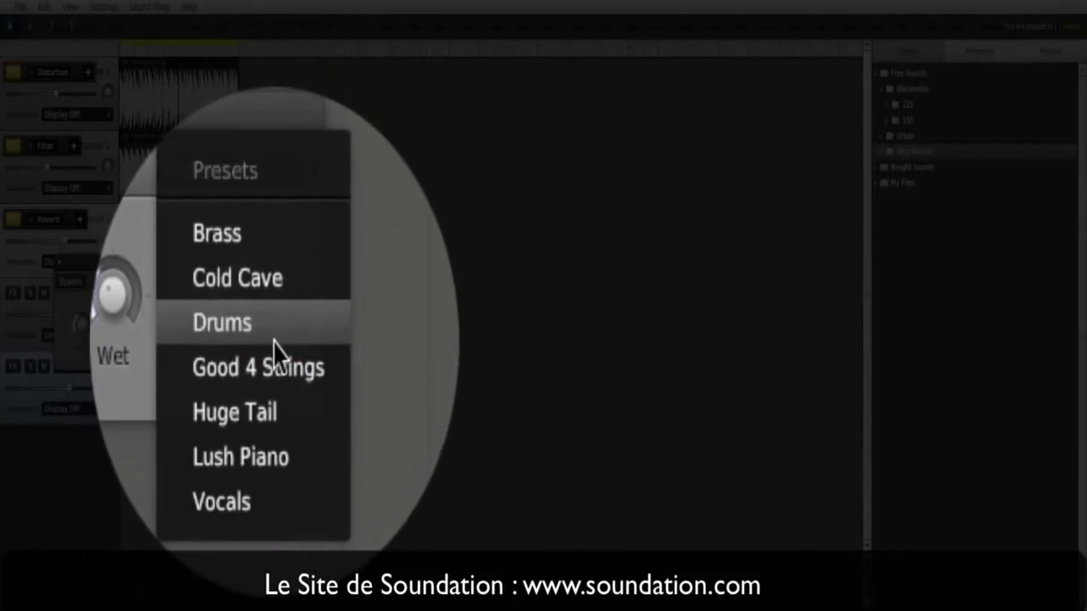
left_click(275, 394)
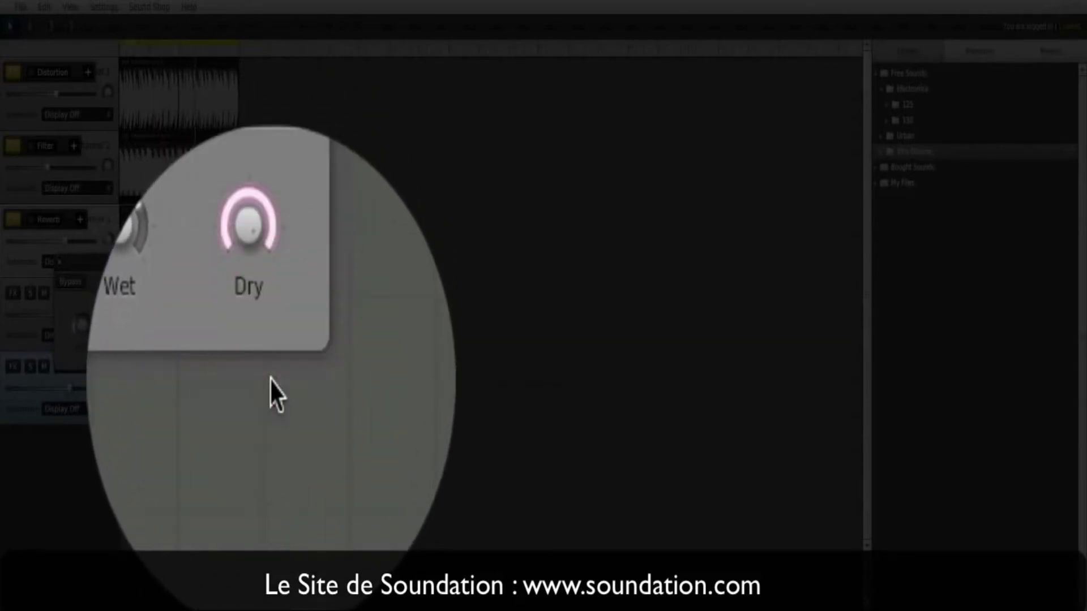
left_click(282, 286)
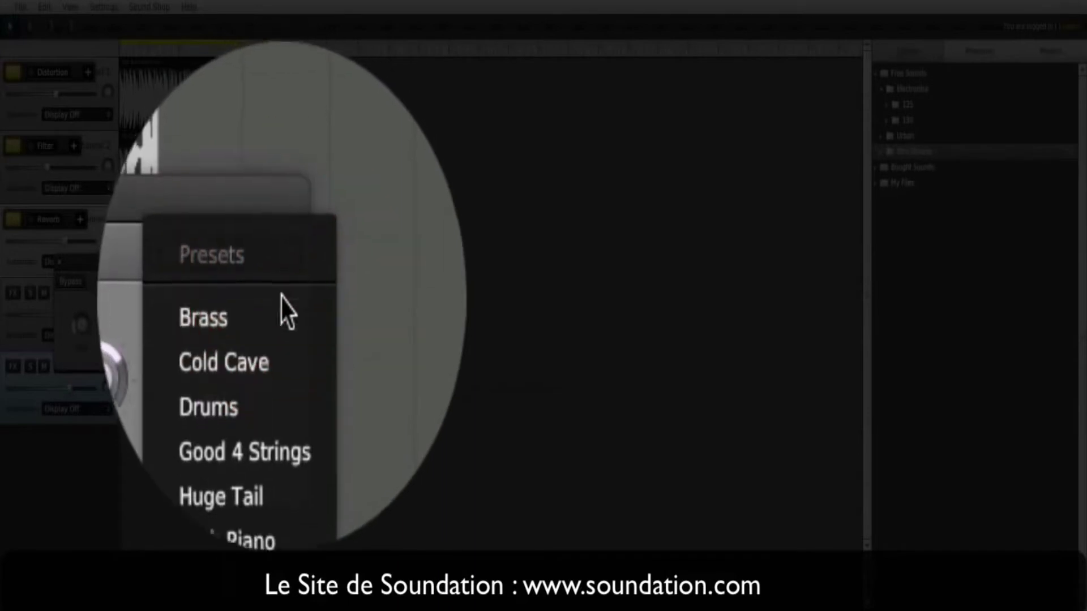
left_click(280, 306)
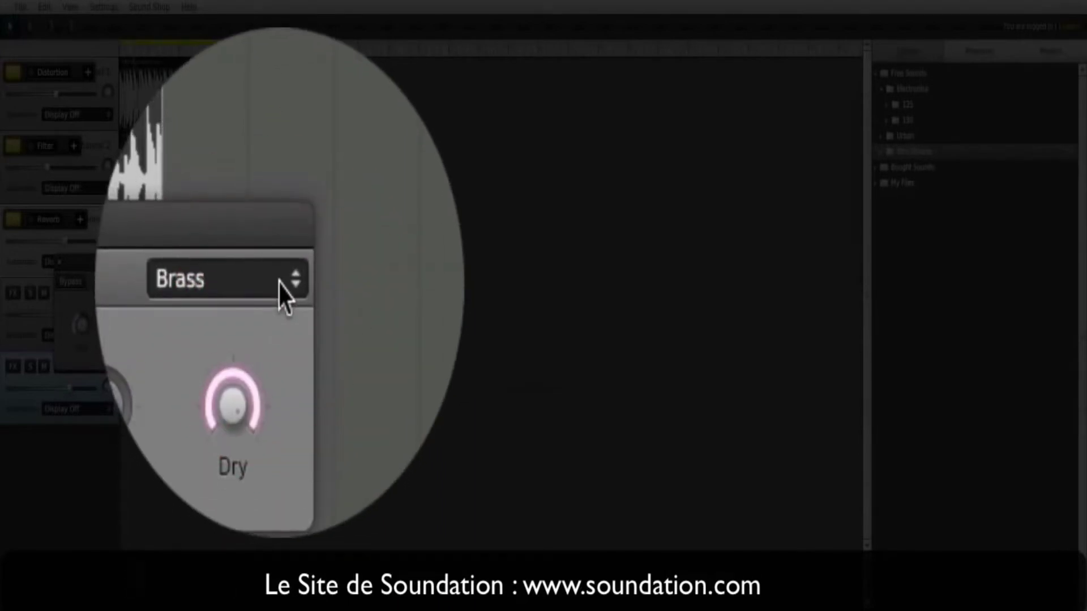
left_click(186, 283)
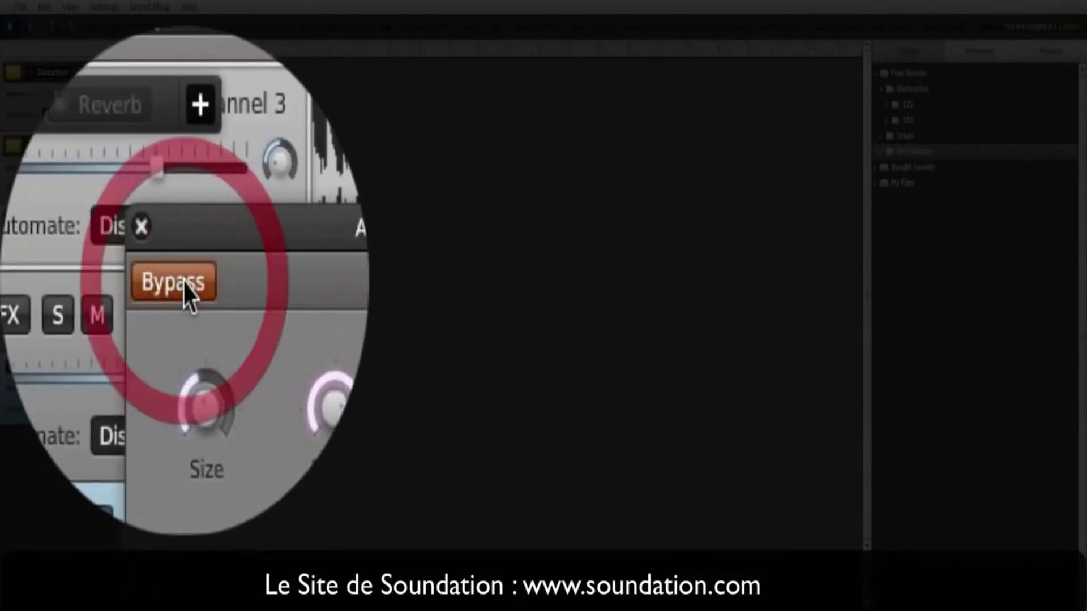
left_click(252, 286)
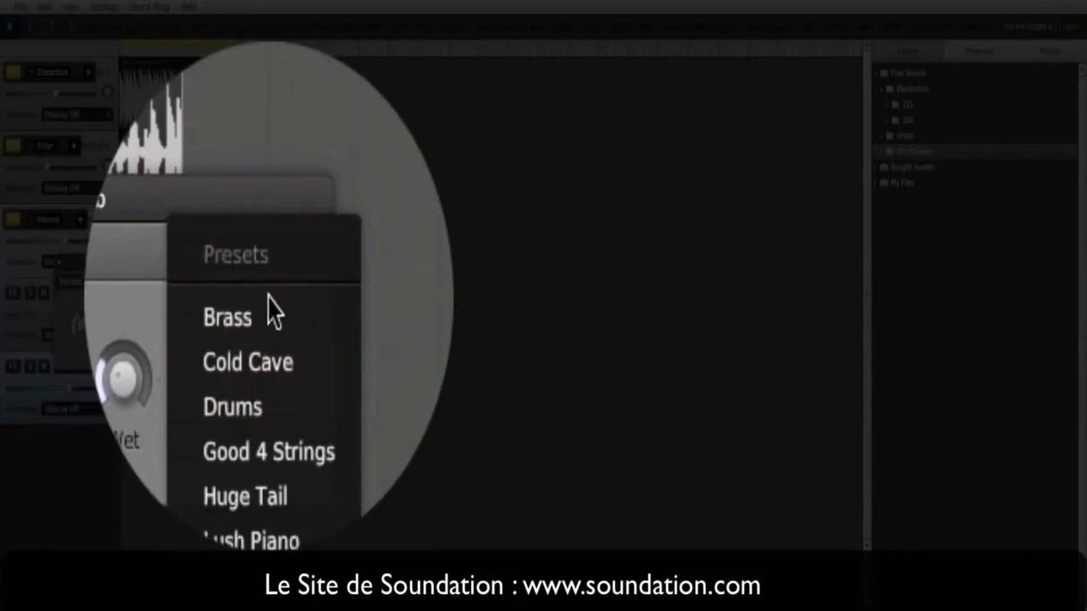
left_click(271, 327)
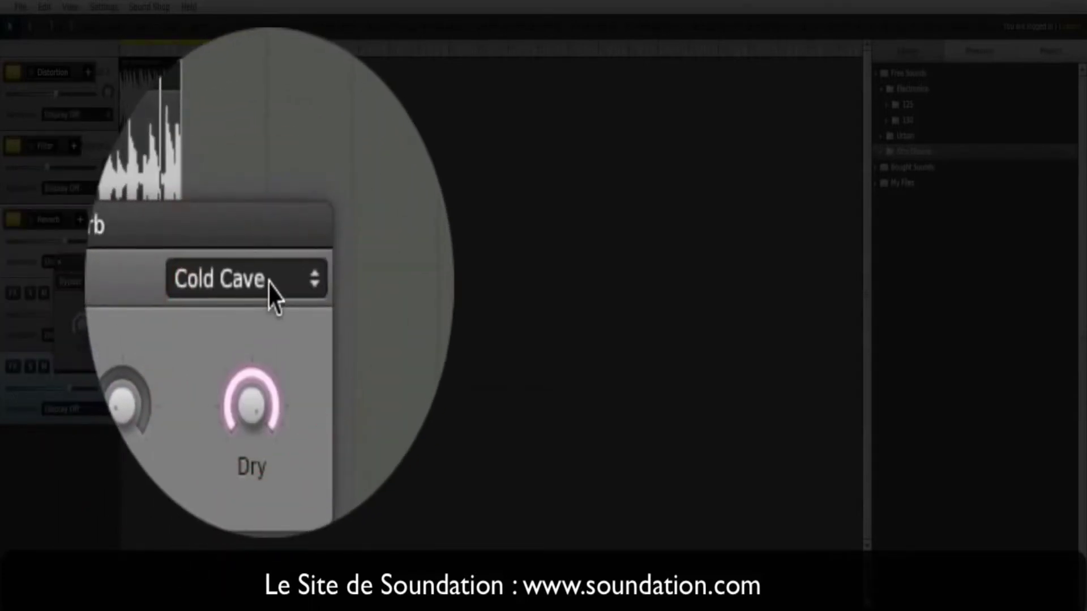
left_click(271, 291)
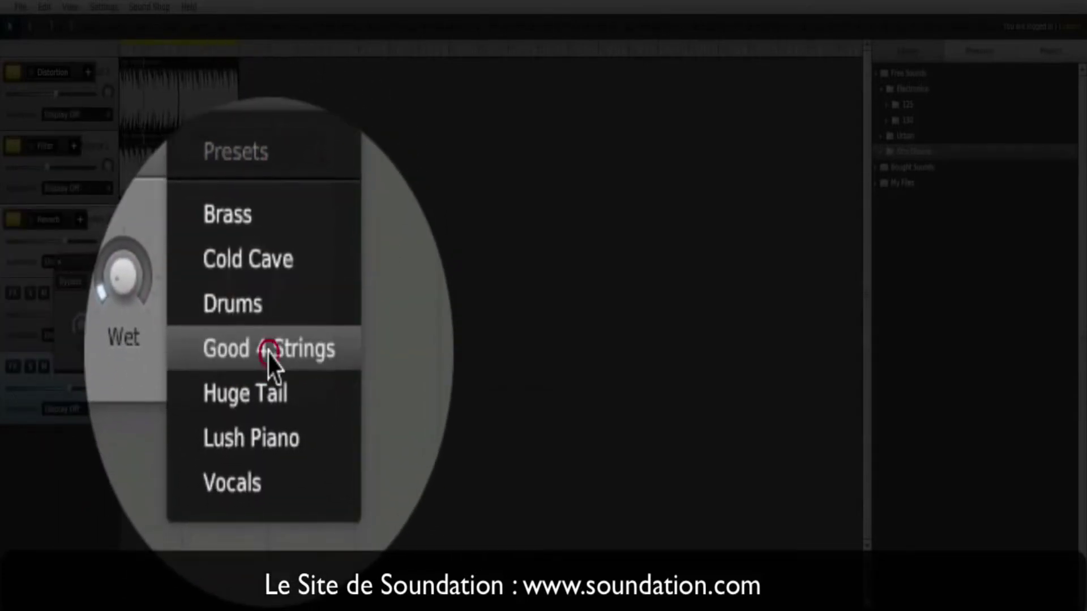
left_click(269, 360)
Apply the Huge Tail preset to Audio Channel 3's reverb and close its settings
left_click(266, 288)
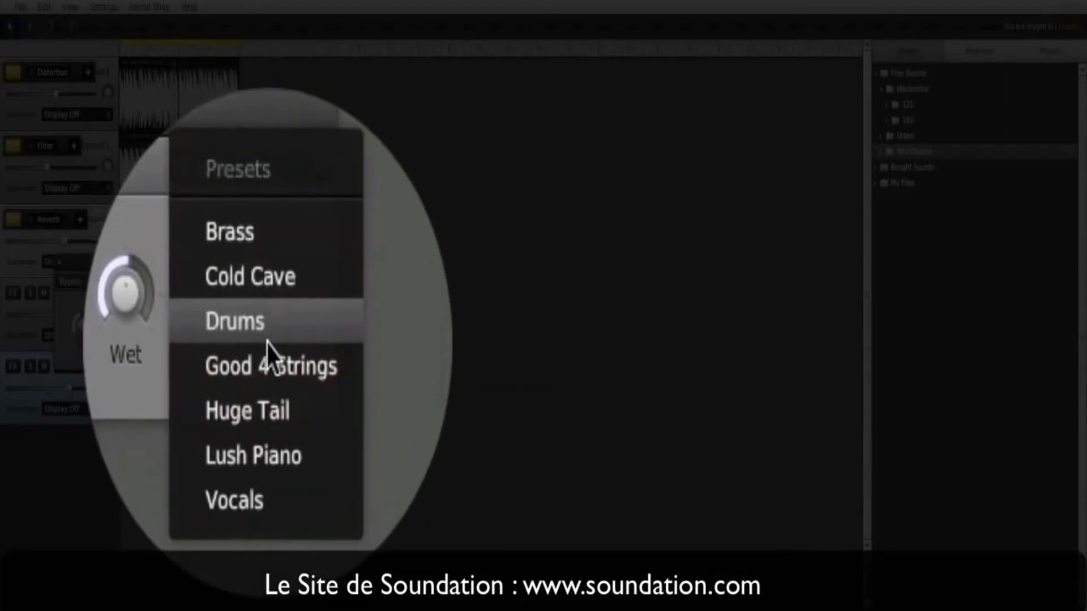
left_click(267, 373)
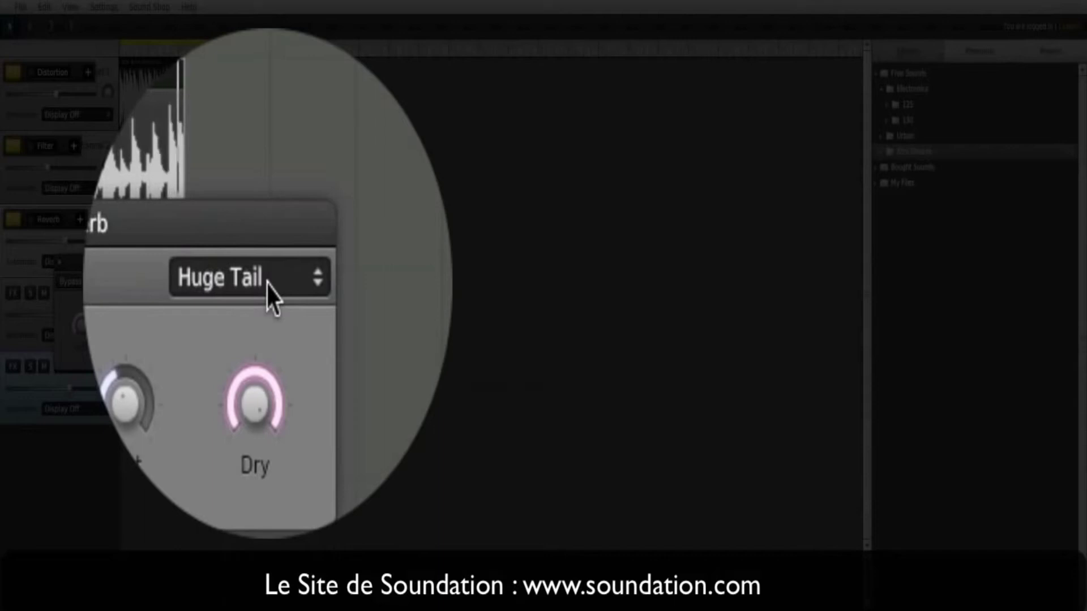
left_click(268, 294)
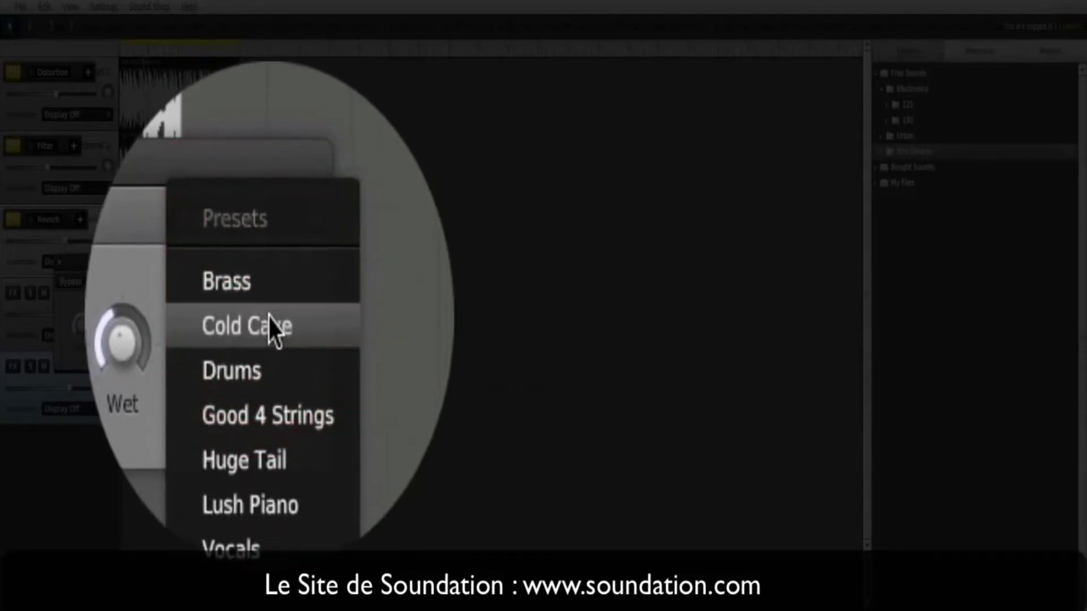
left_click(182, 298)
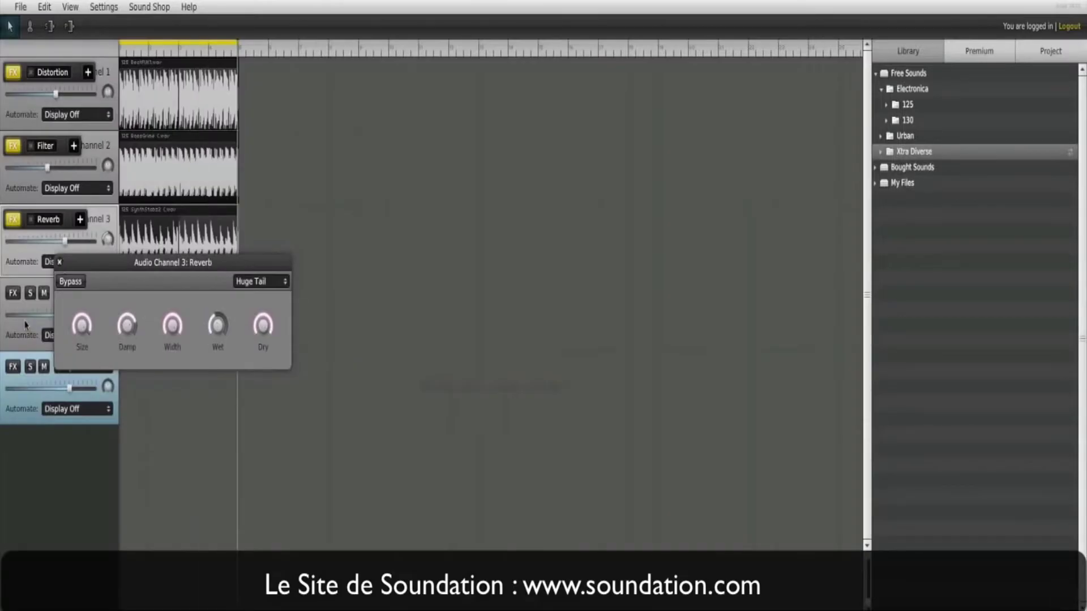
left_click(23, 323)
left_click(60, 263)
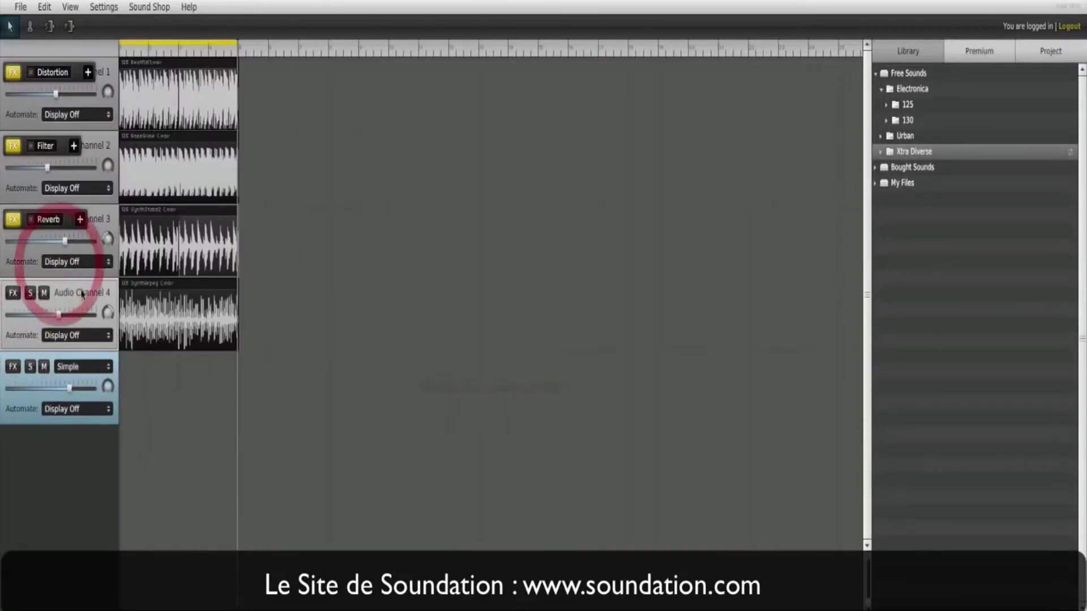
Add a Delay effect to Audio Channel 4
left_click(24, 292)
left_click(30, 293)
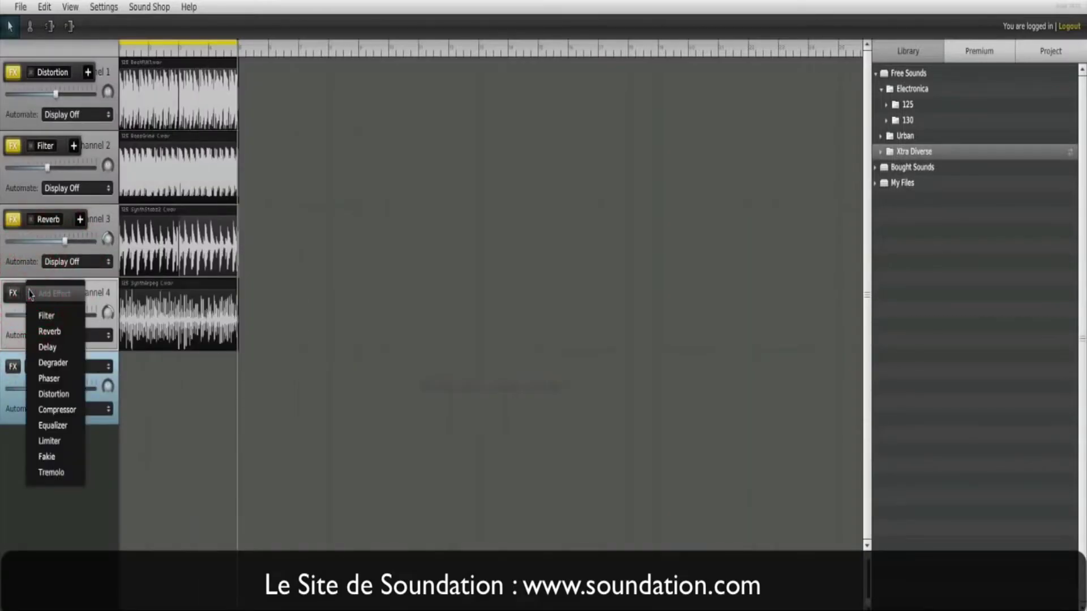
left_click(62, 348)
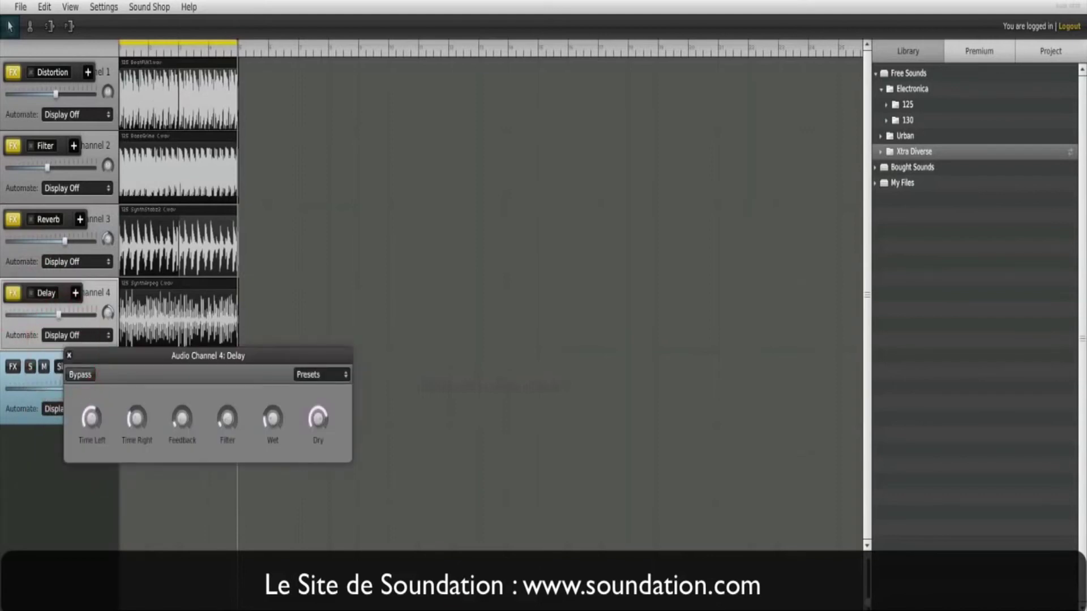
Try the Funky Guitar preset on Audio Channel 4's delay, switch to another preset and compare it with bypass
left_click(317, 373)
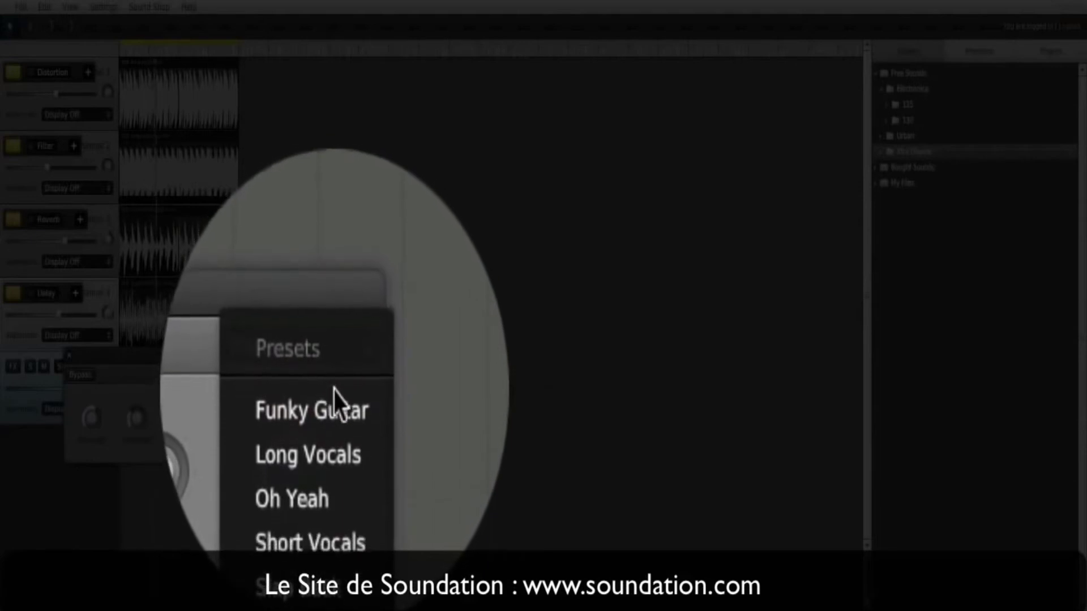
left_click(333, 399)
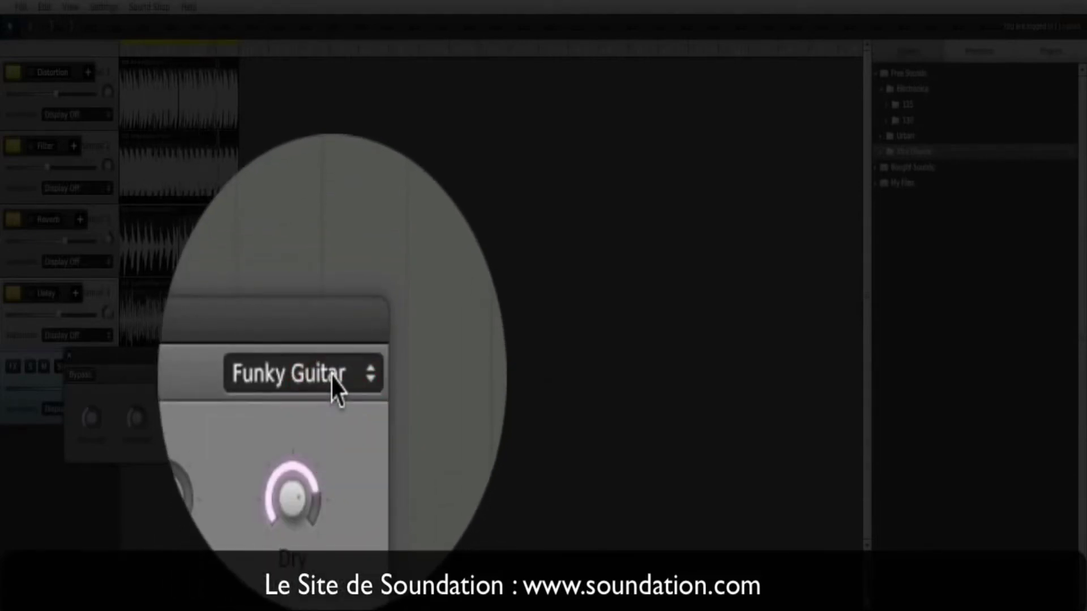
left_click(333, 379)
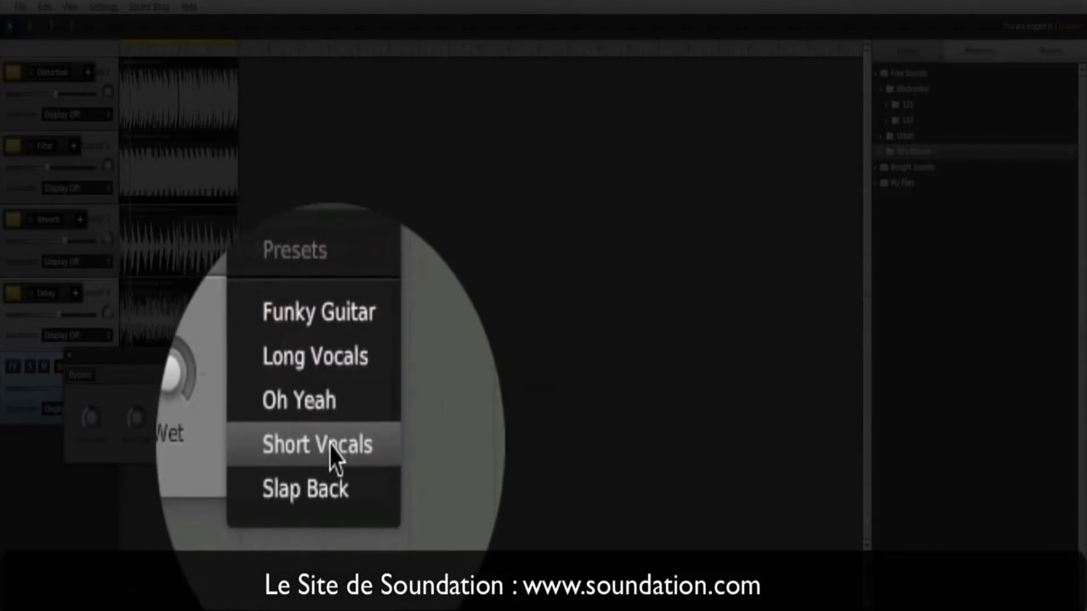
left_click(329, 461)
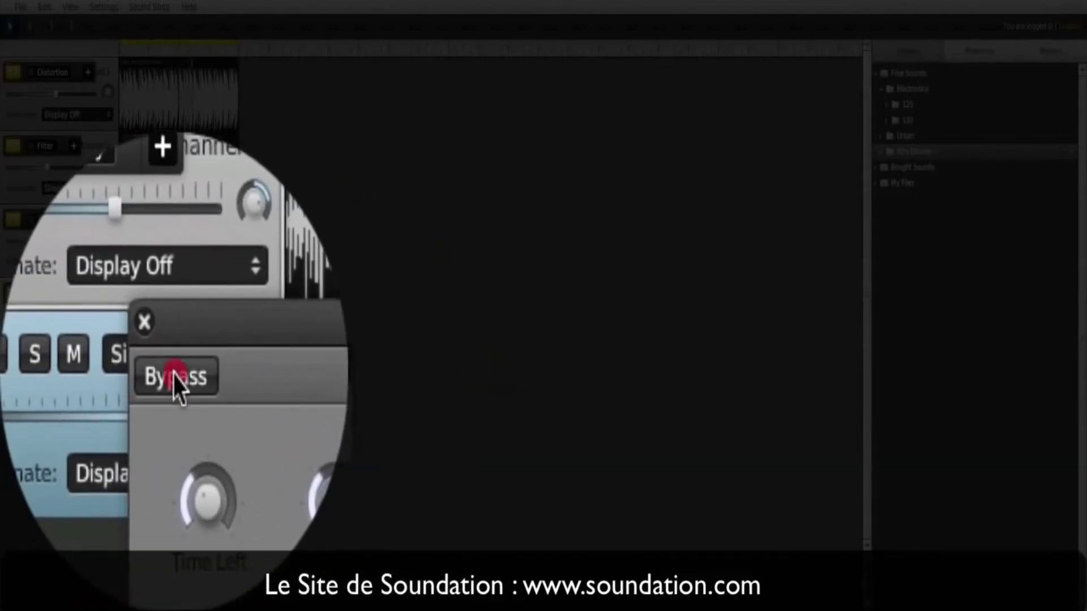
left_click(80, 375)
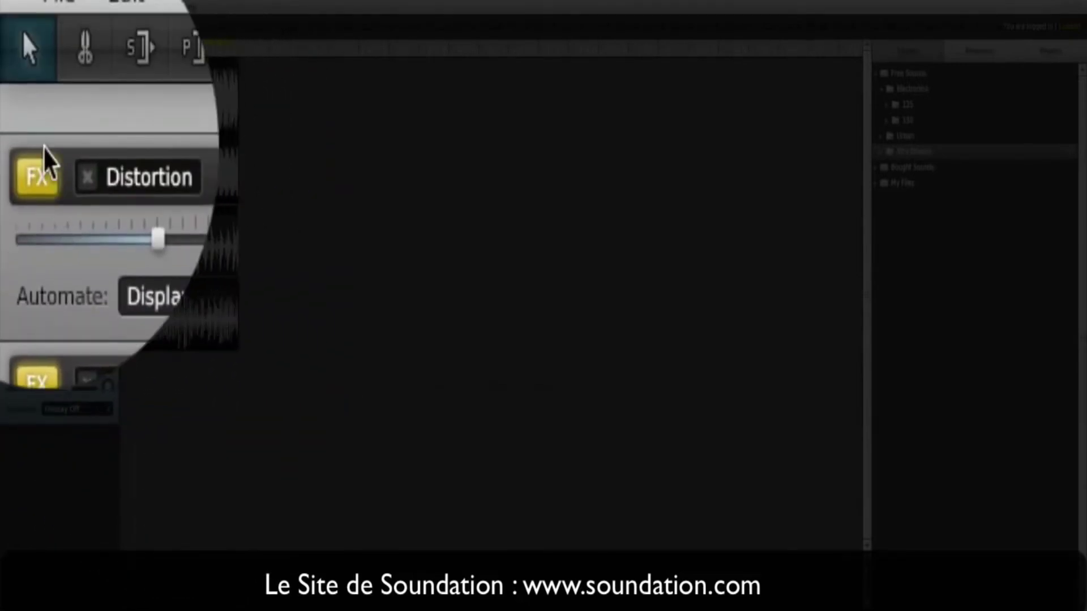
Open Audio Channel 1's distortion settings to review its gain and volume controls, close them and stop playback
left_click(34, 149)
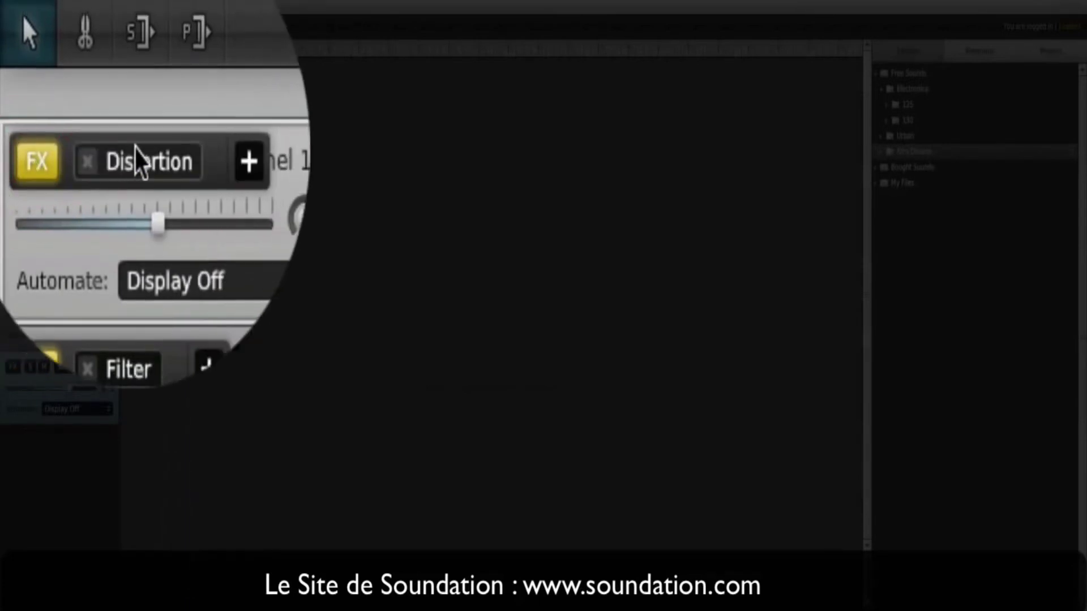
left_click(152, 151)
left_click_drag(172, 235, 205, 250)
left_click(174, 253)
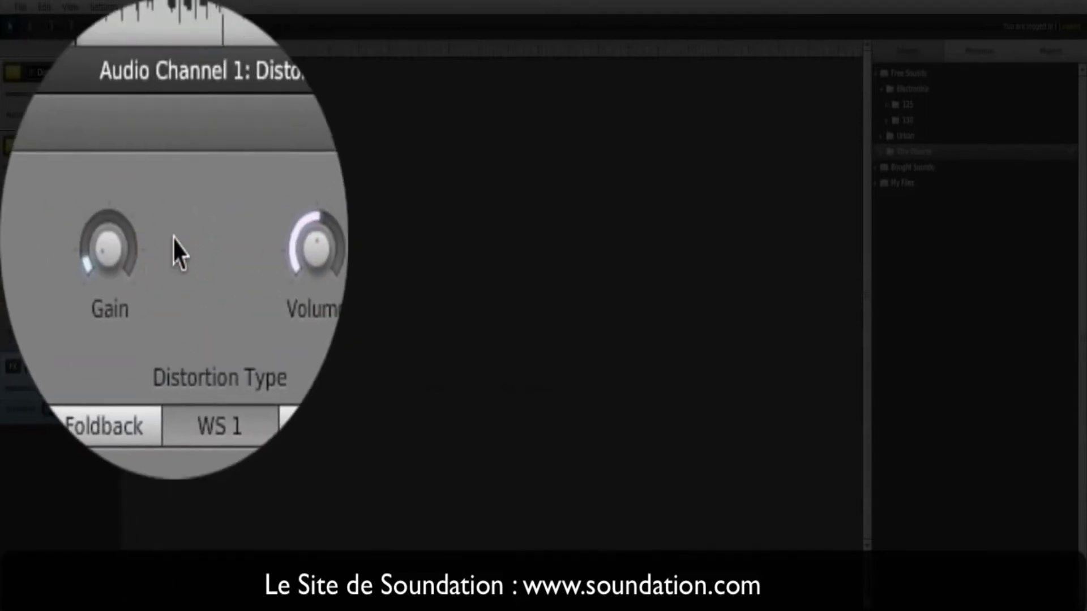
left_click(174, 182)
key("space")
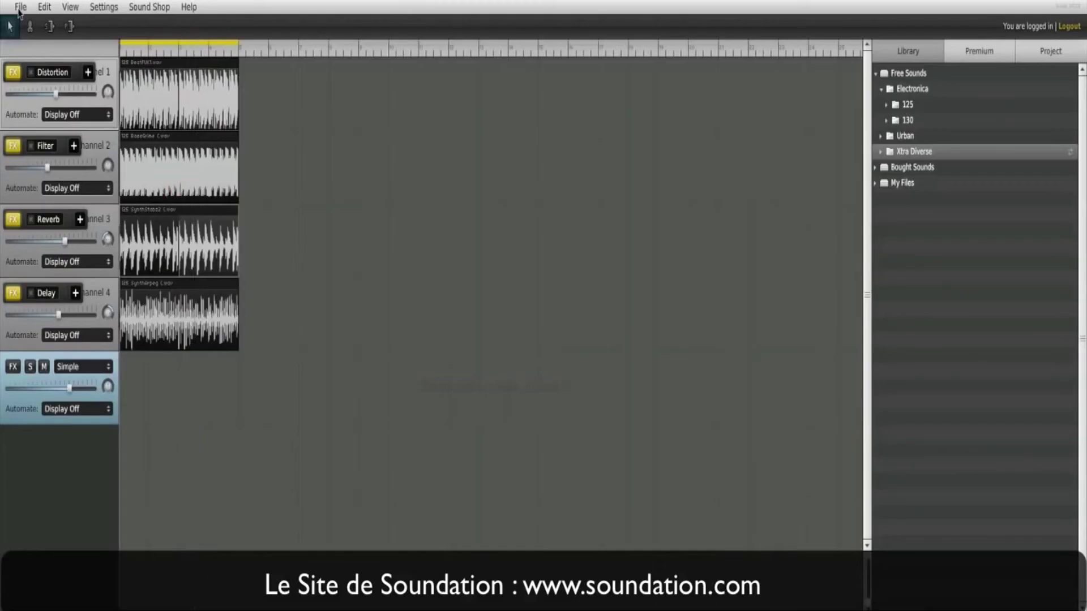
Save the song under the name DidguitareTest 1
left_click(19, 8)
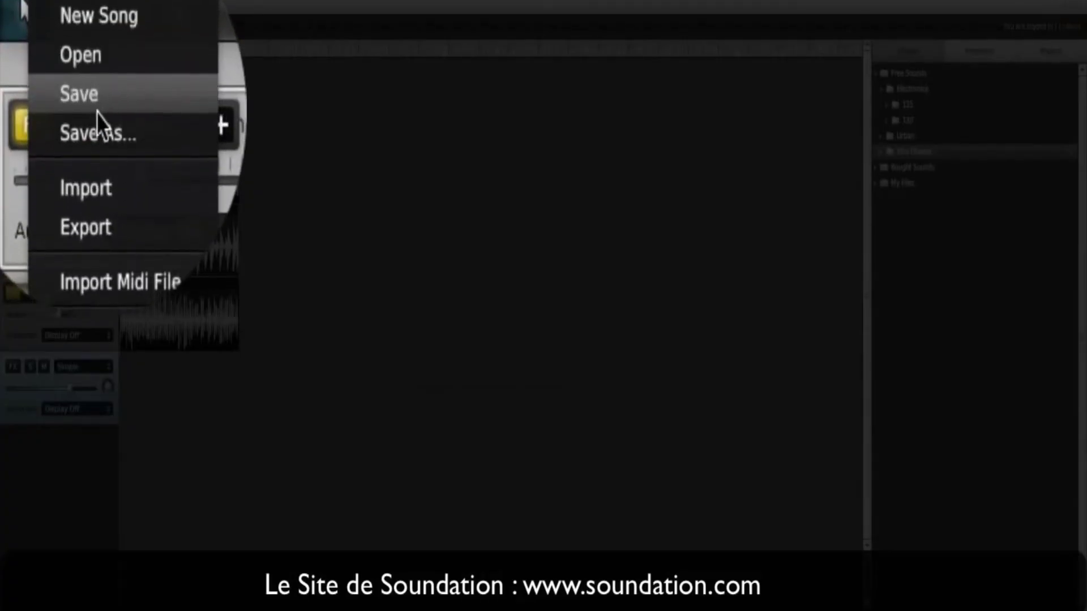
left_click(99, 192)
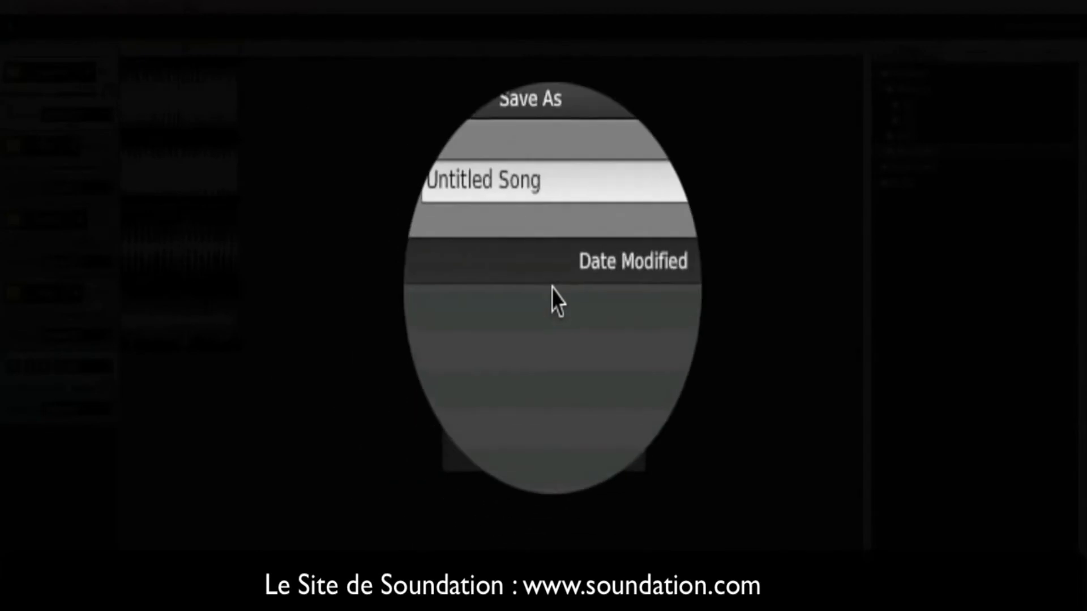
double_click(526, 248)
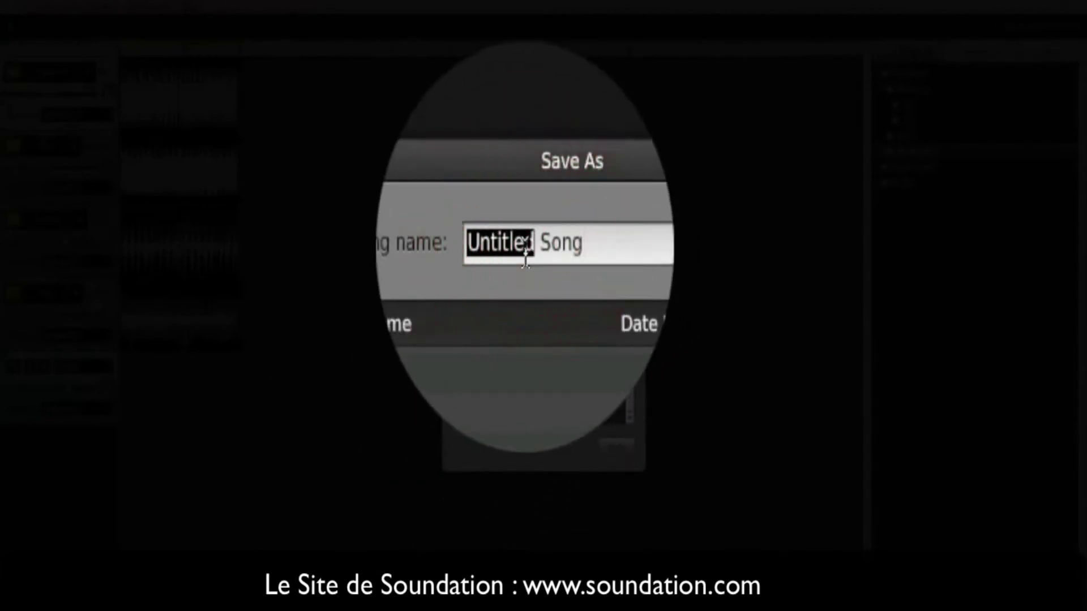
type("Didguita")
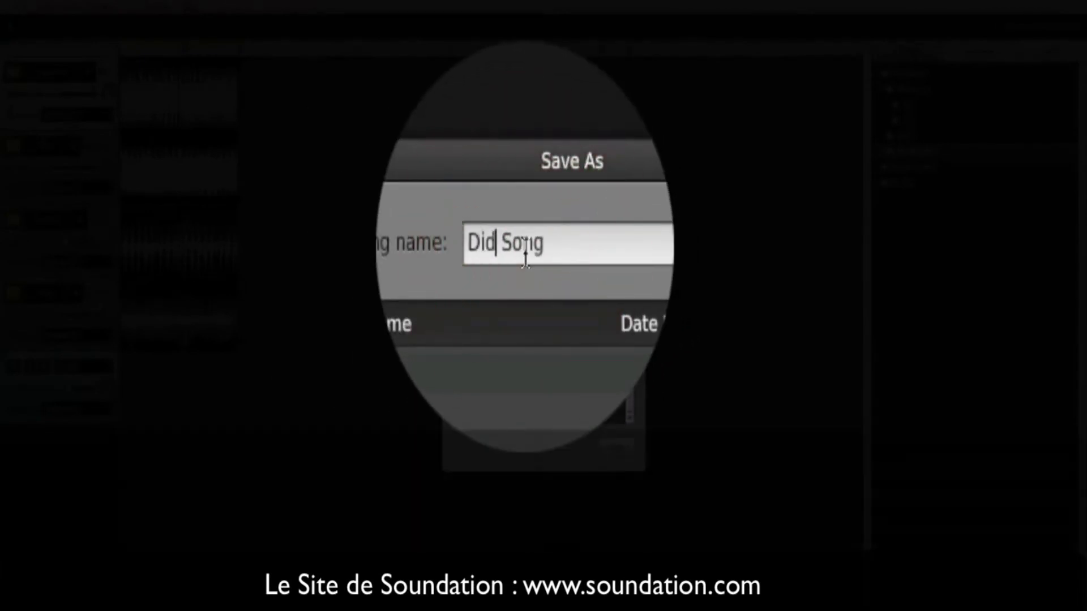
type("reTest 1")
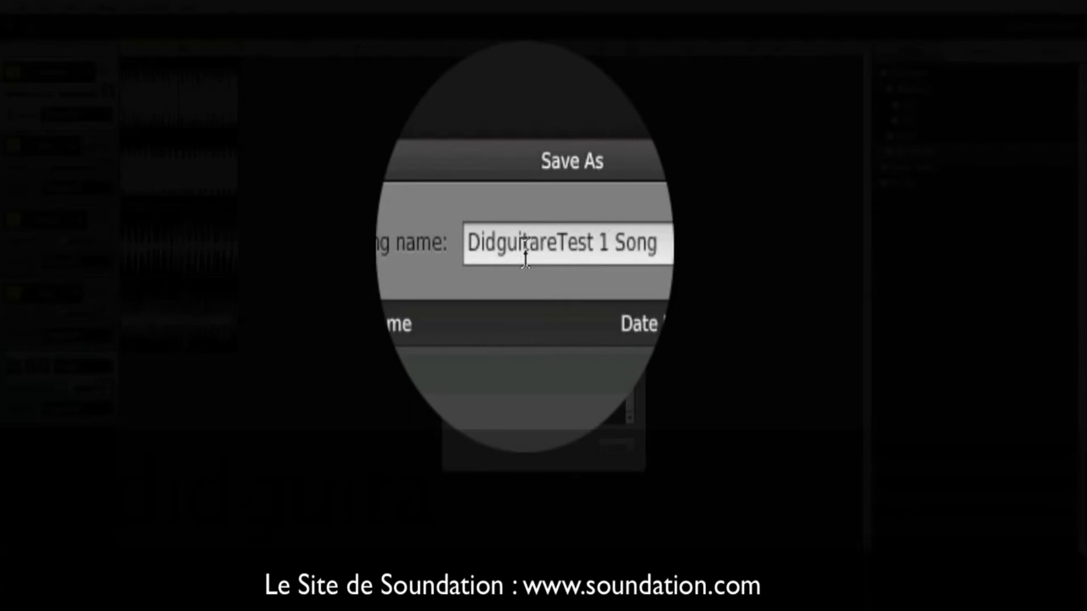
left_click(615, 449)
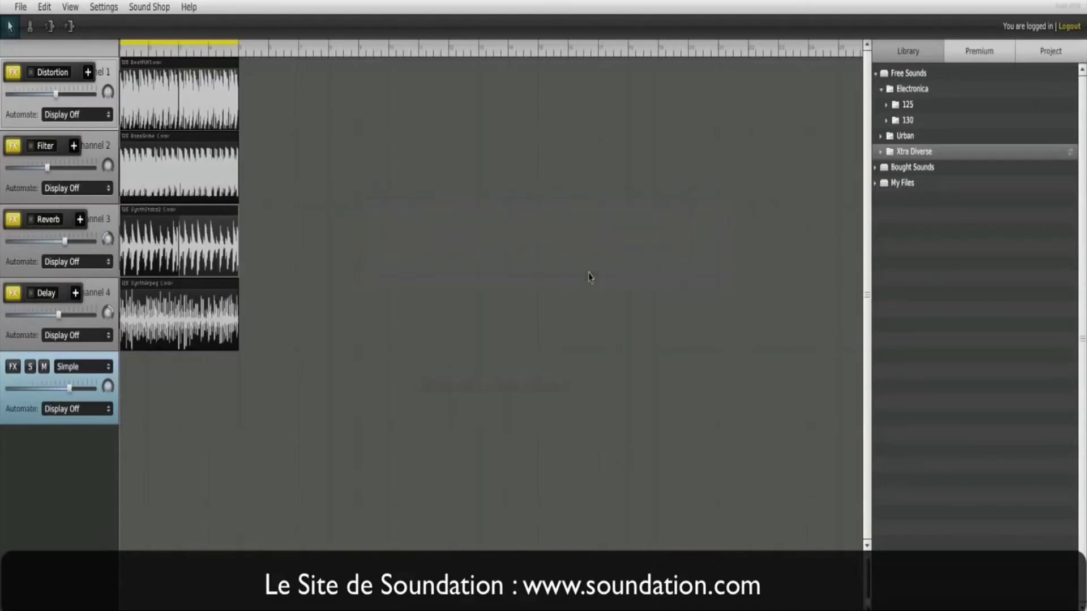
Start a new empty song and reopen the saved song DidguitareTest 1
left_click(20, 7)
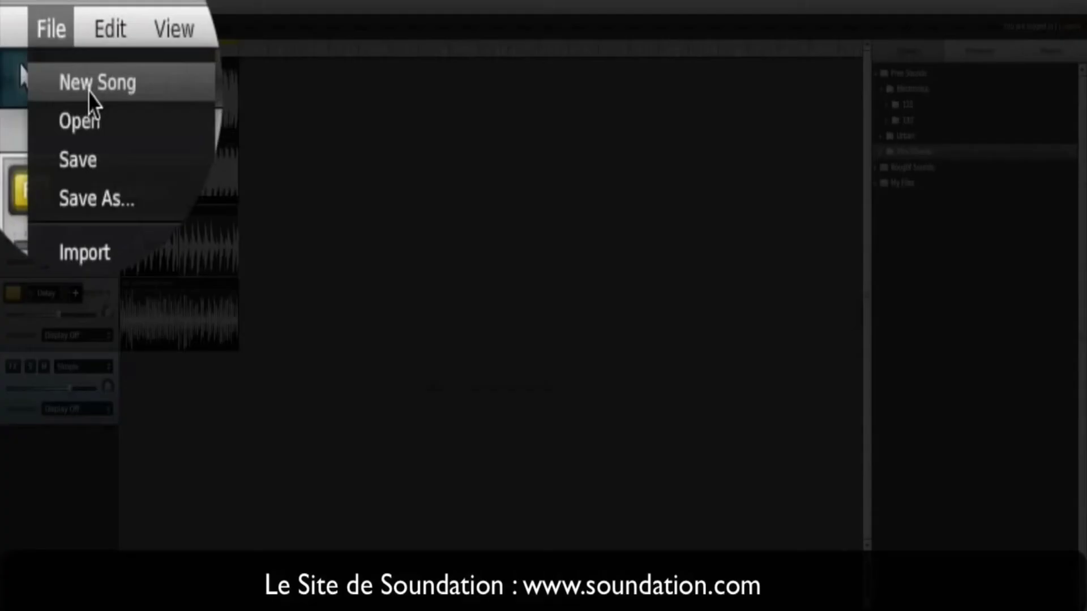
left_click(36, 31)
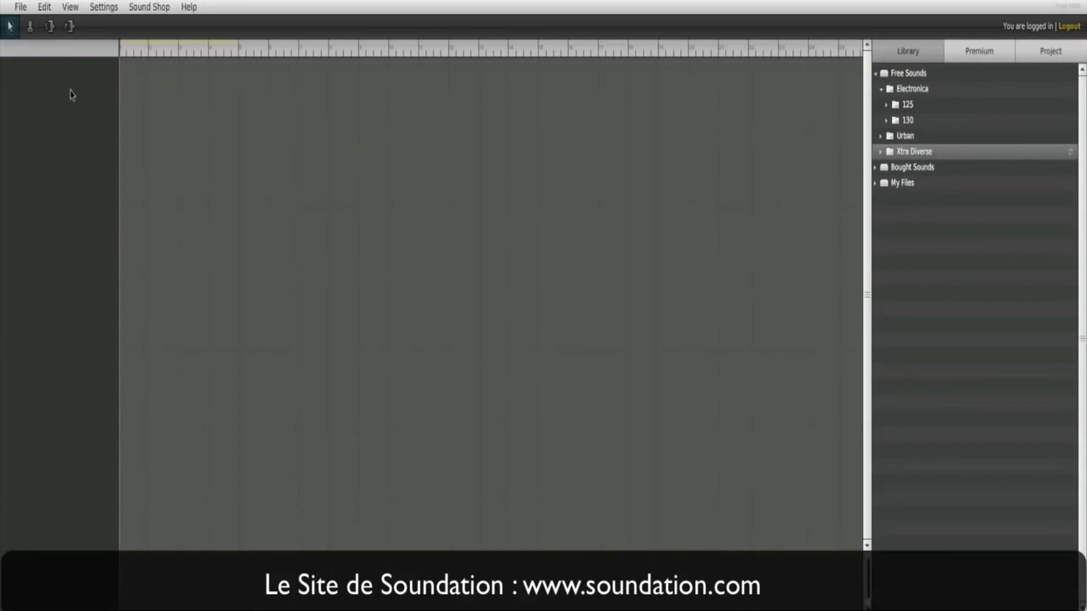
left_click(20, 6)
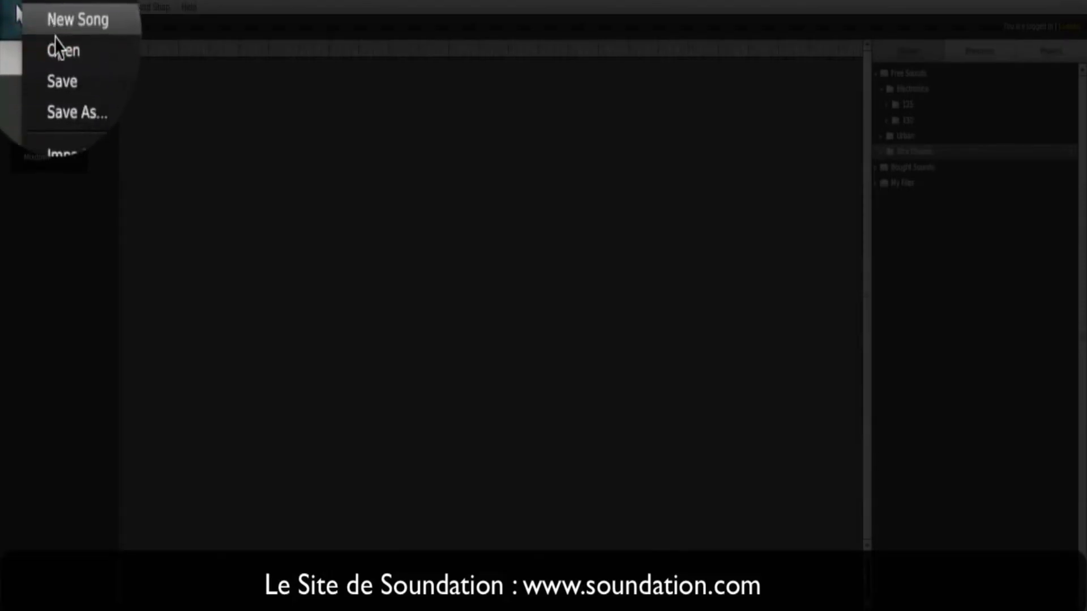
left_click(58, 49)
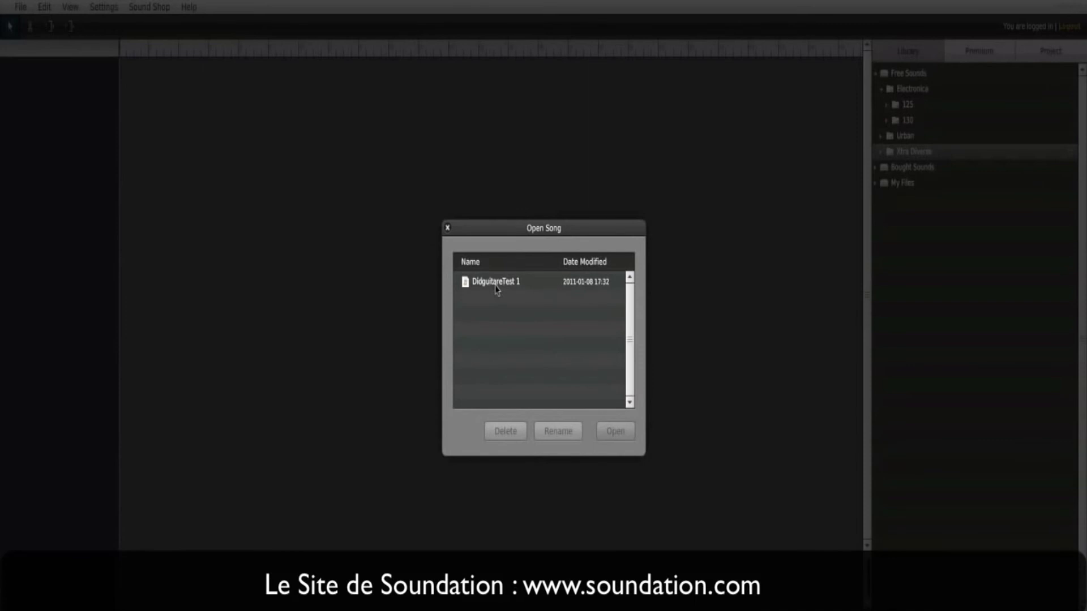
double_click(496, 283)
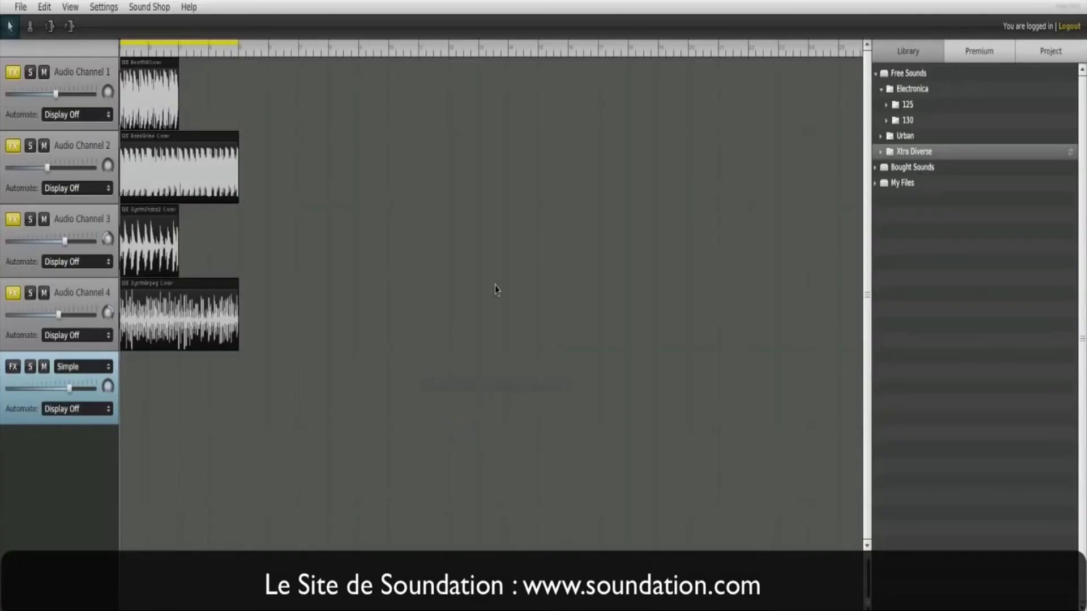